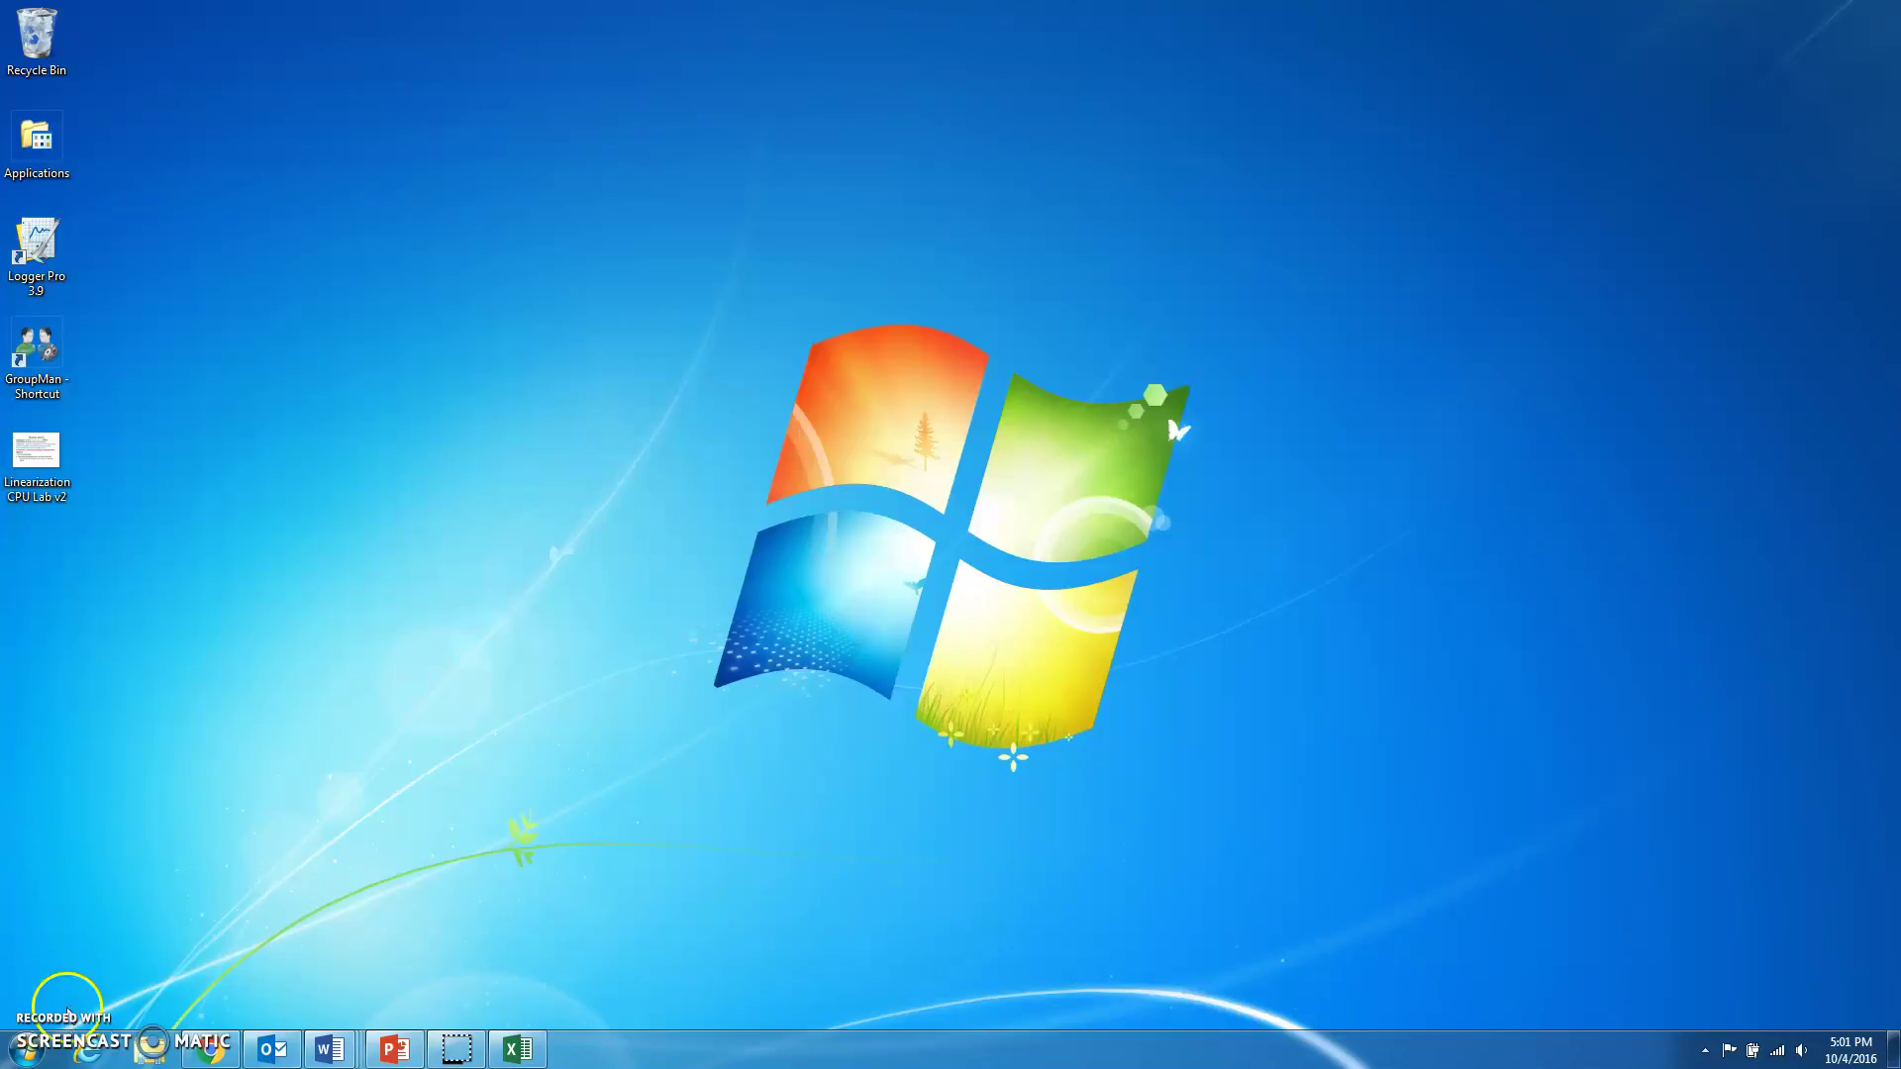
- Launch Logger Pro 3.9 maximized with a new untitled file and select row 1's X cell
{"action": "left_click", "coordinate": [72, 241]}
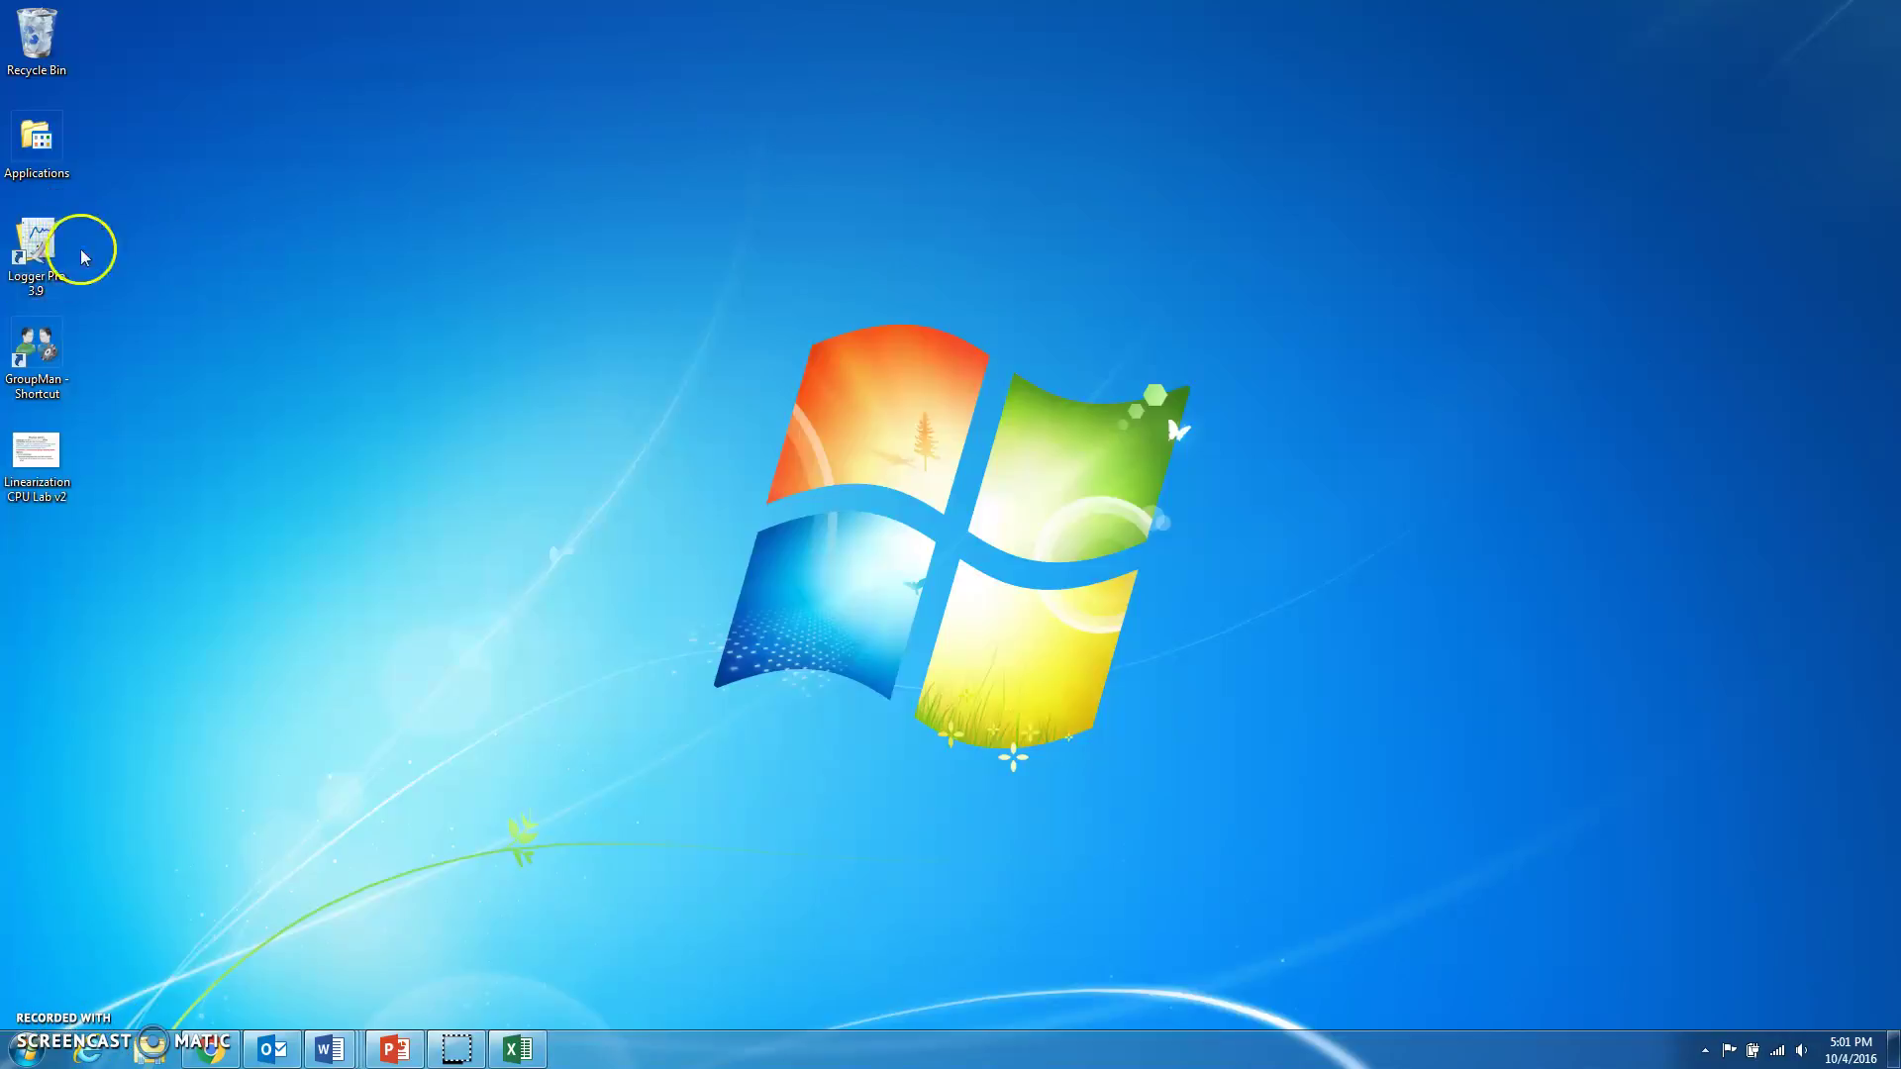
{"action": "double_click", "coordinate": [29, 247]}
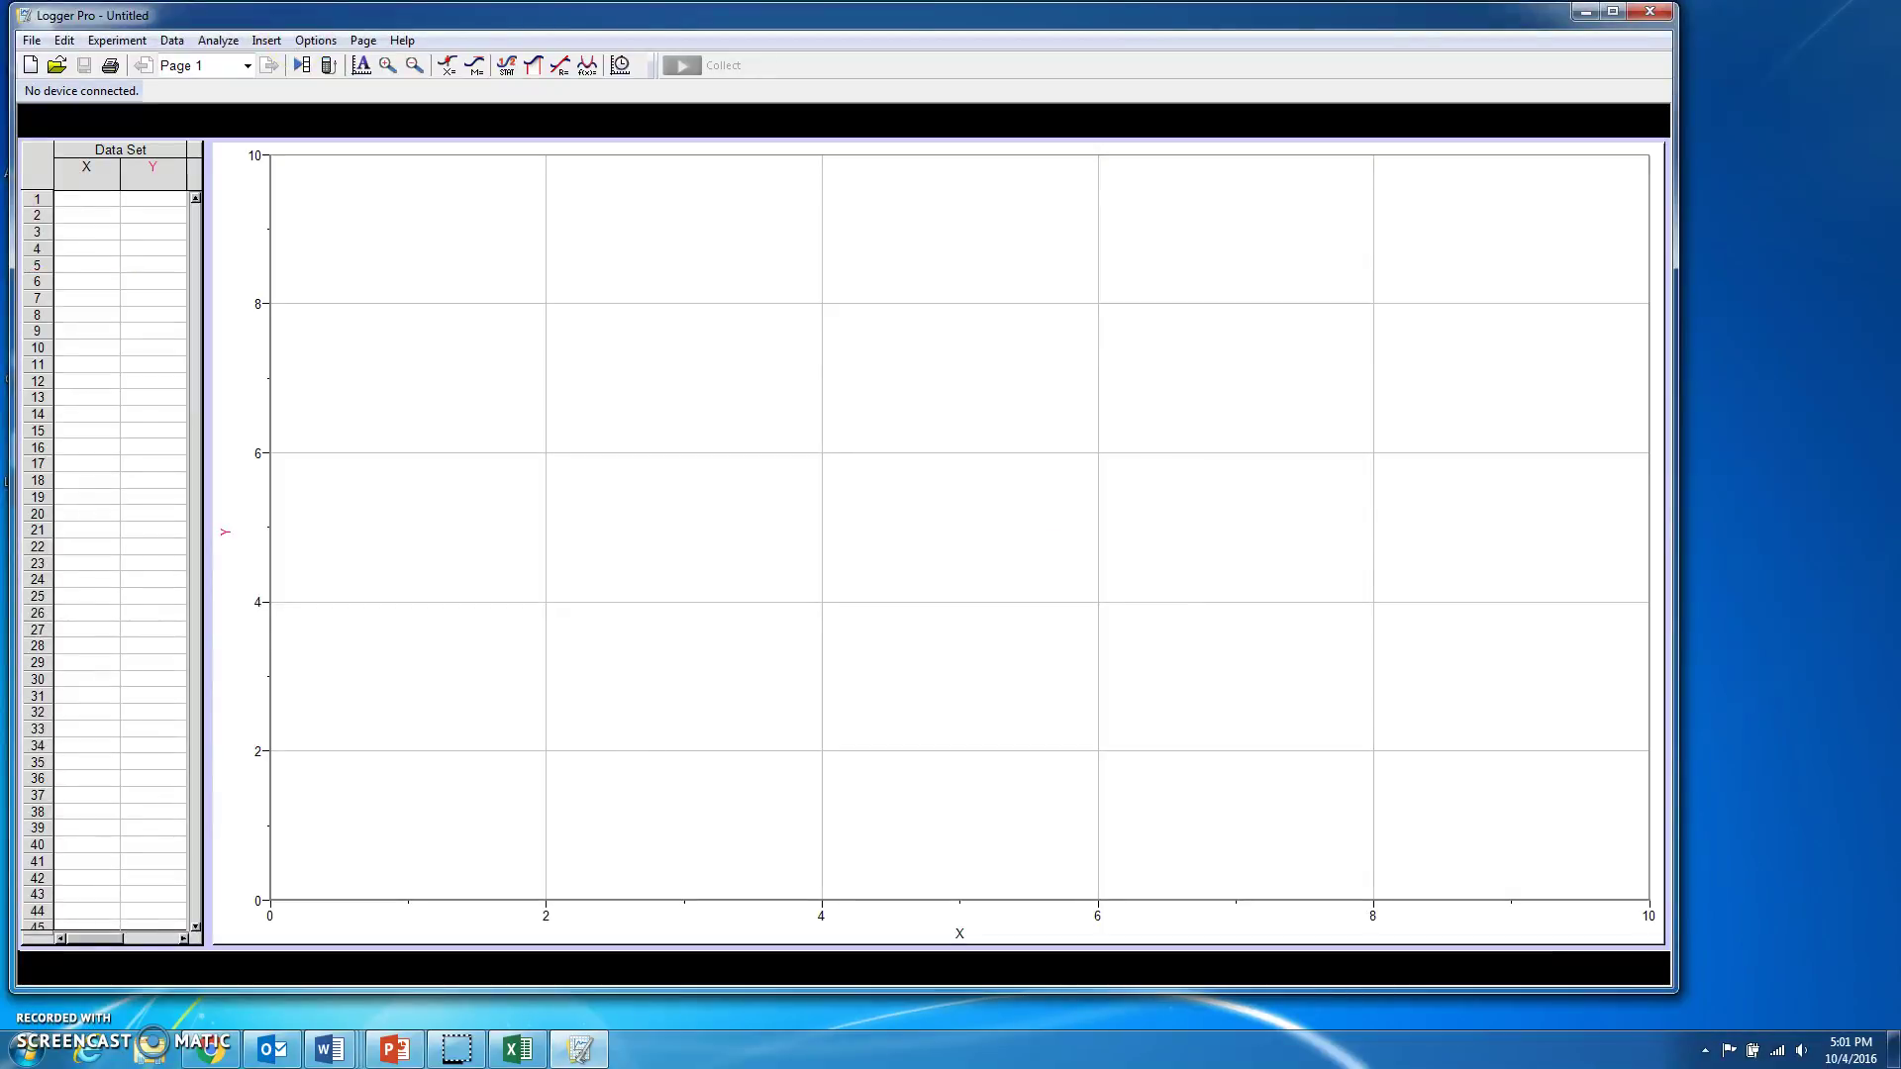
{"action": "left_click", "coordinate": [1612, 11]}
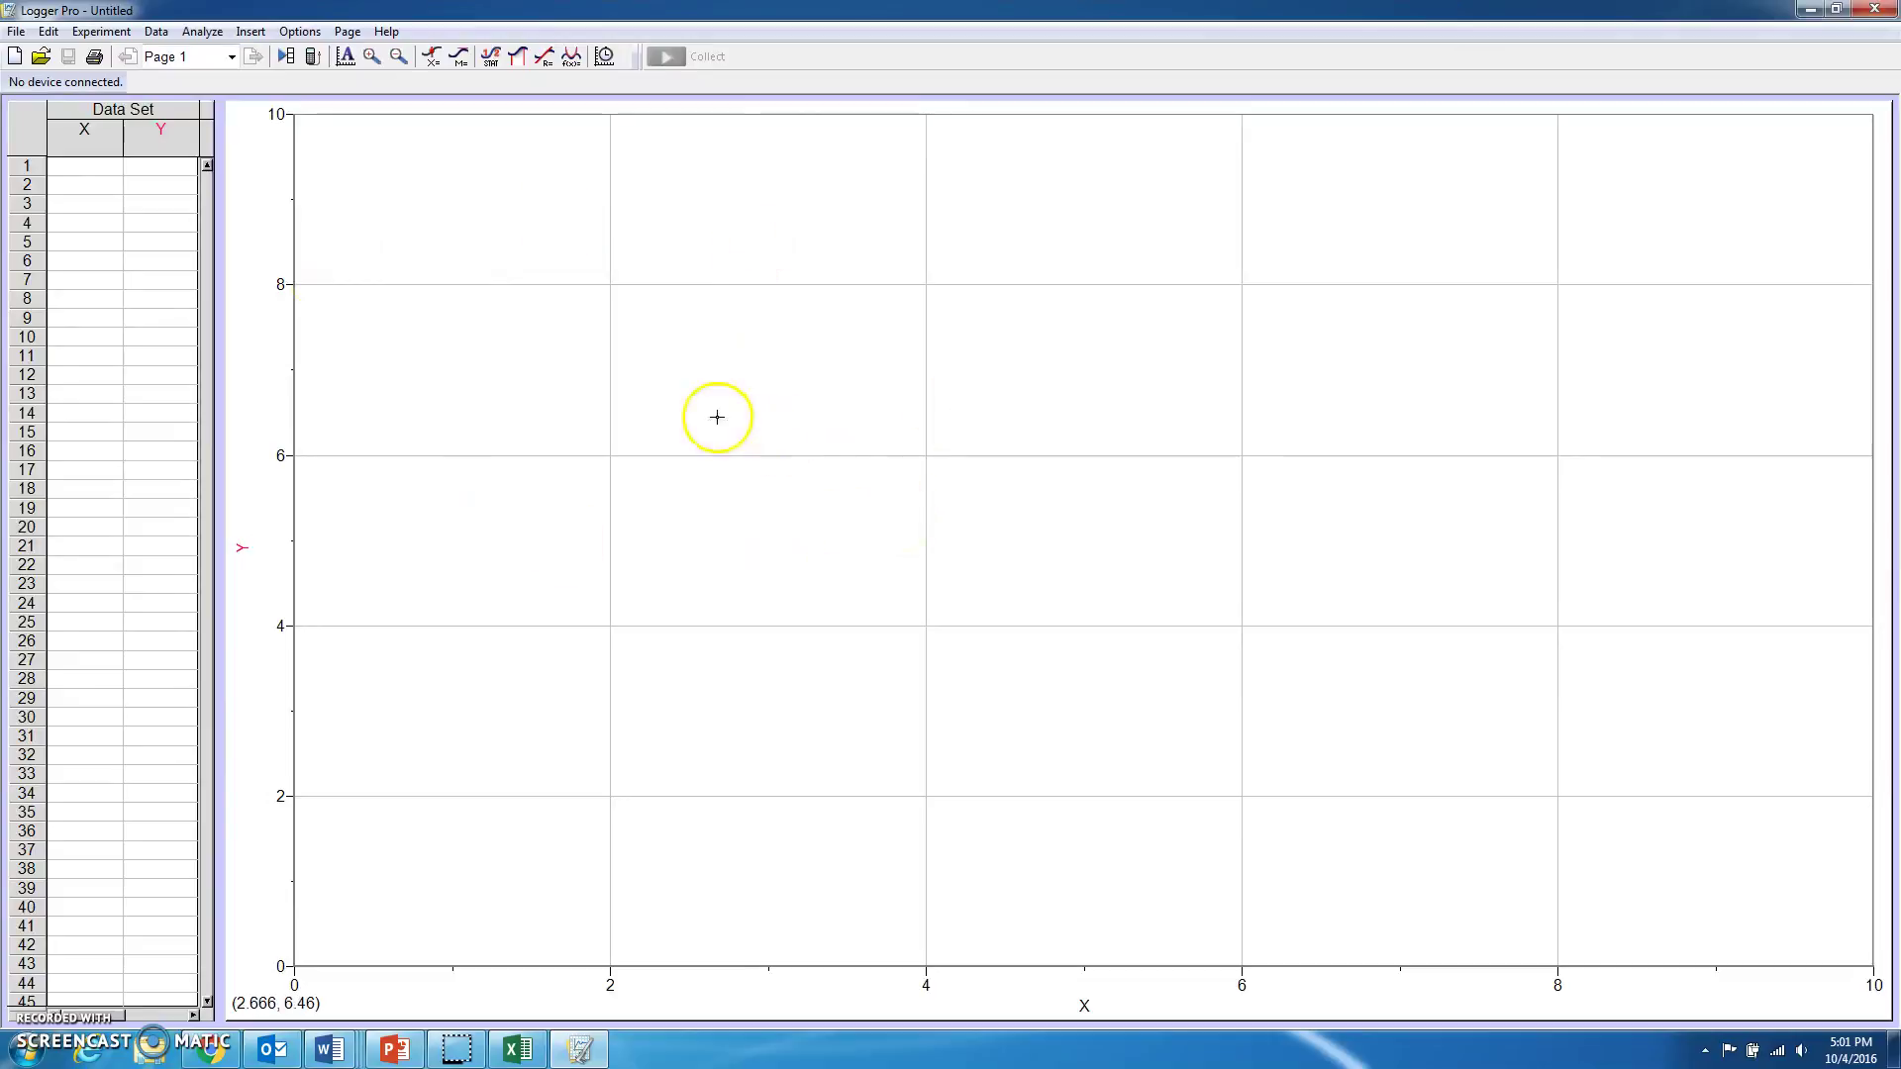
{"action": "left_click", "coordinate": [204, 276]}
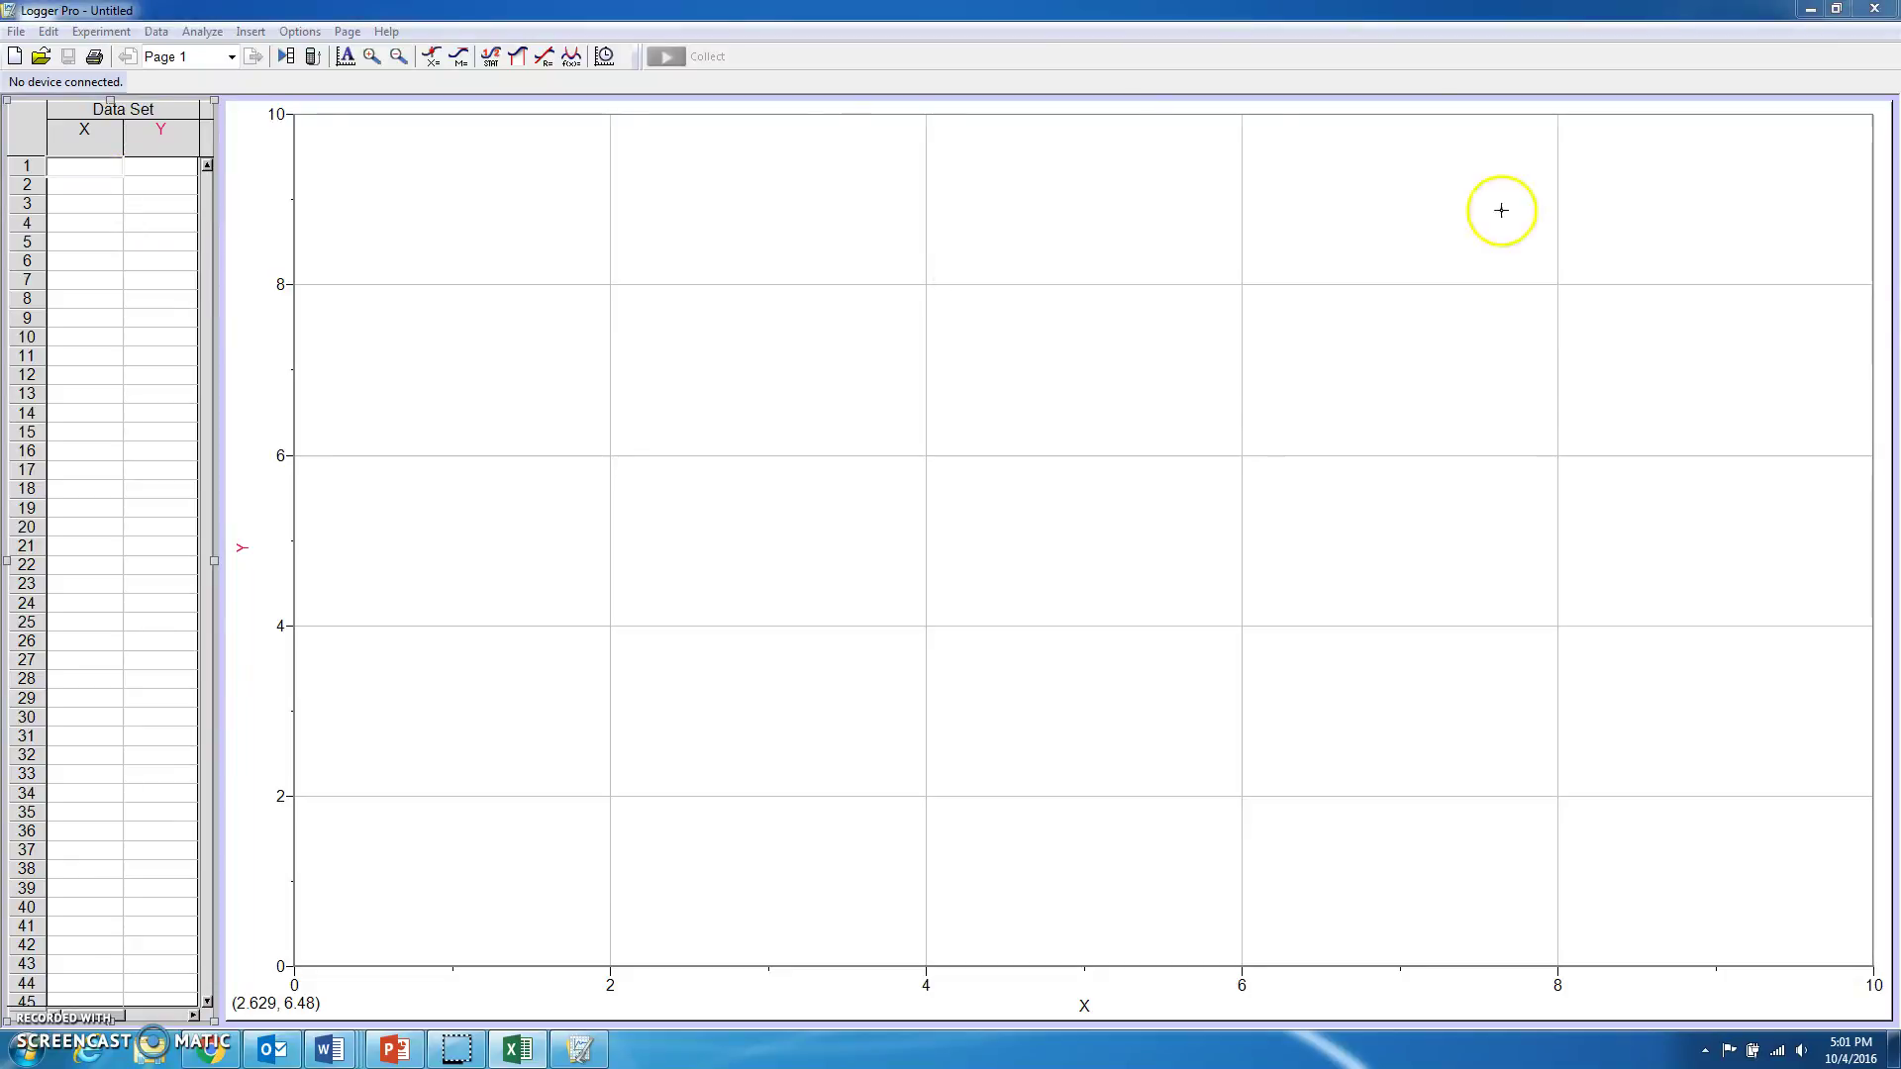
{"action": "left_click", "coordinate": [90, 167]}
- Paste the copied data into the table from row 1: X 1 to 10, Y up to 4.05
{"action": "right_click", "coordinate": [91, 169]}
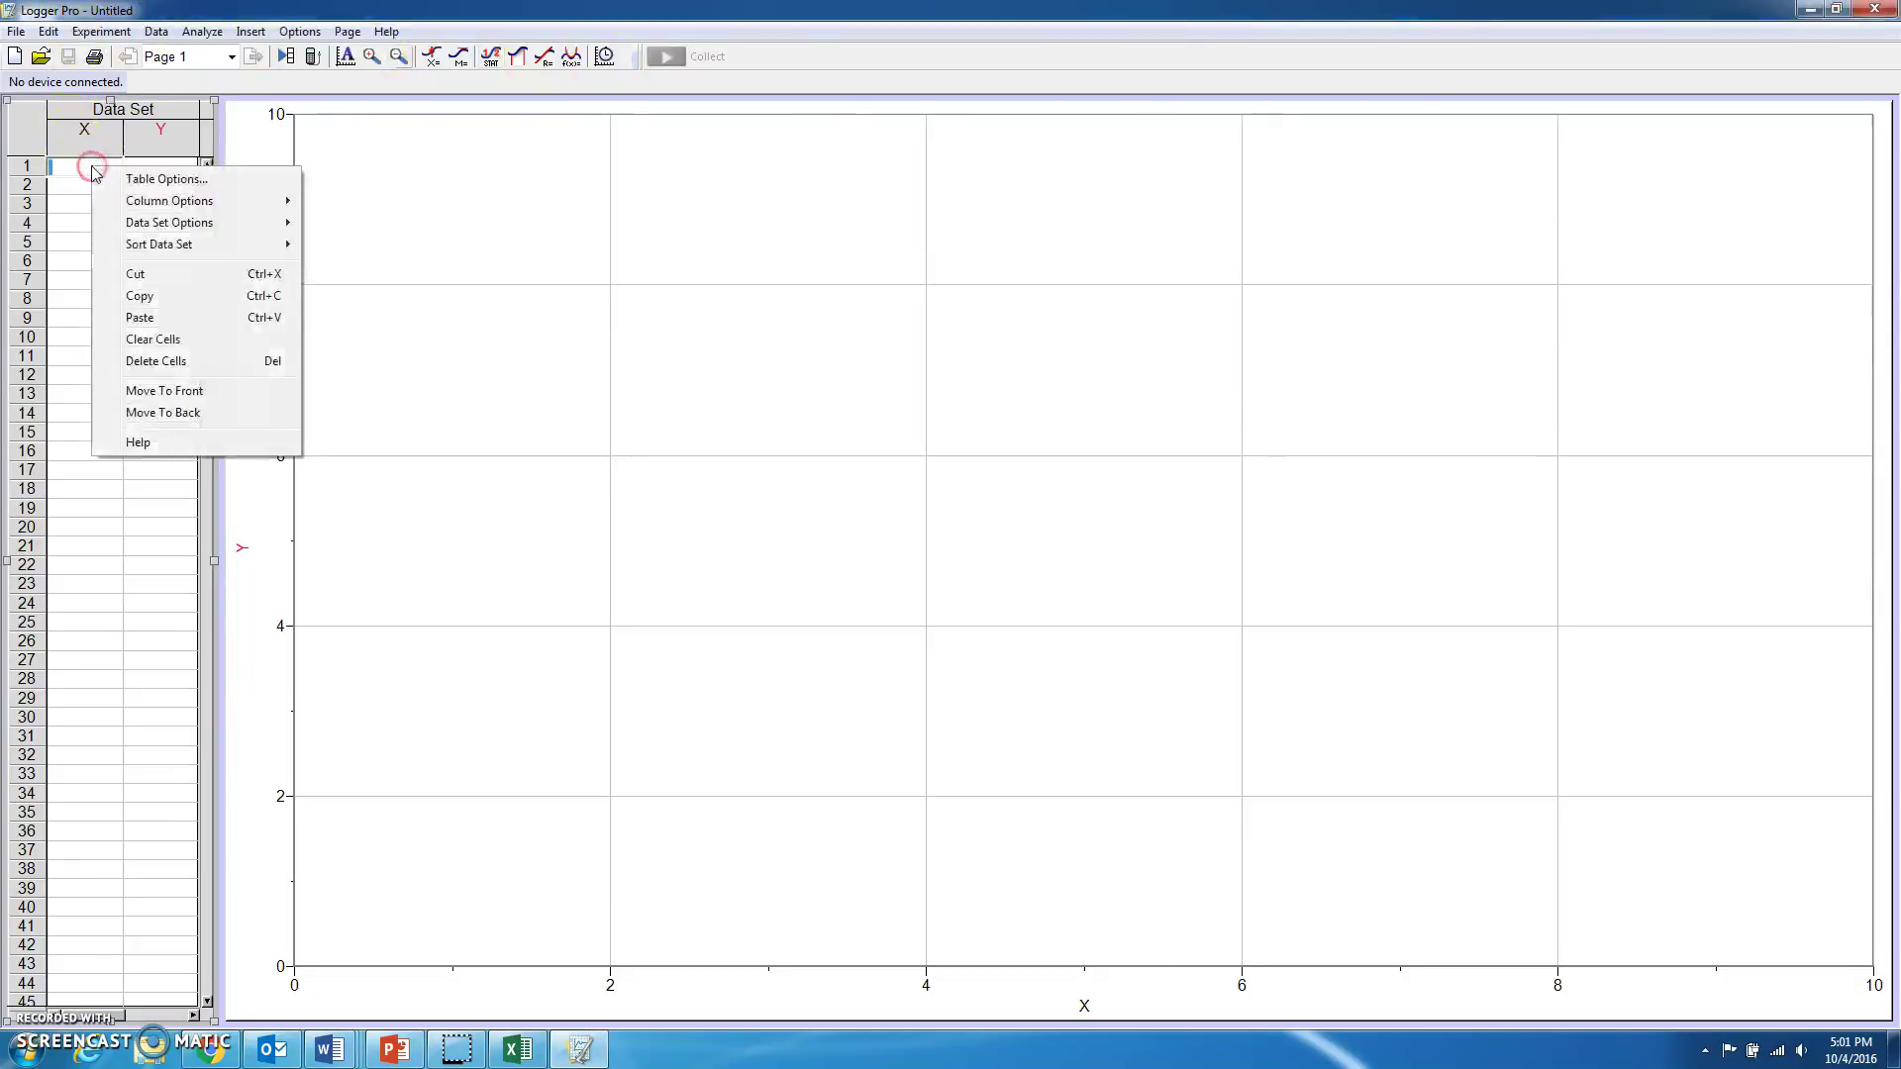
{"action": "left_click", "coordinate": [140, 318]}
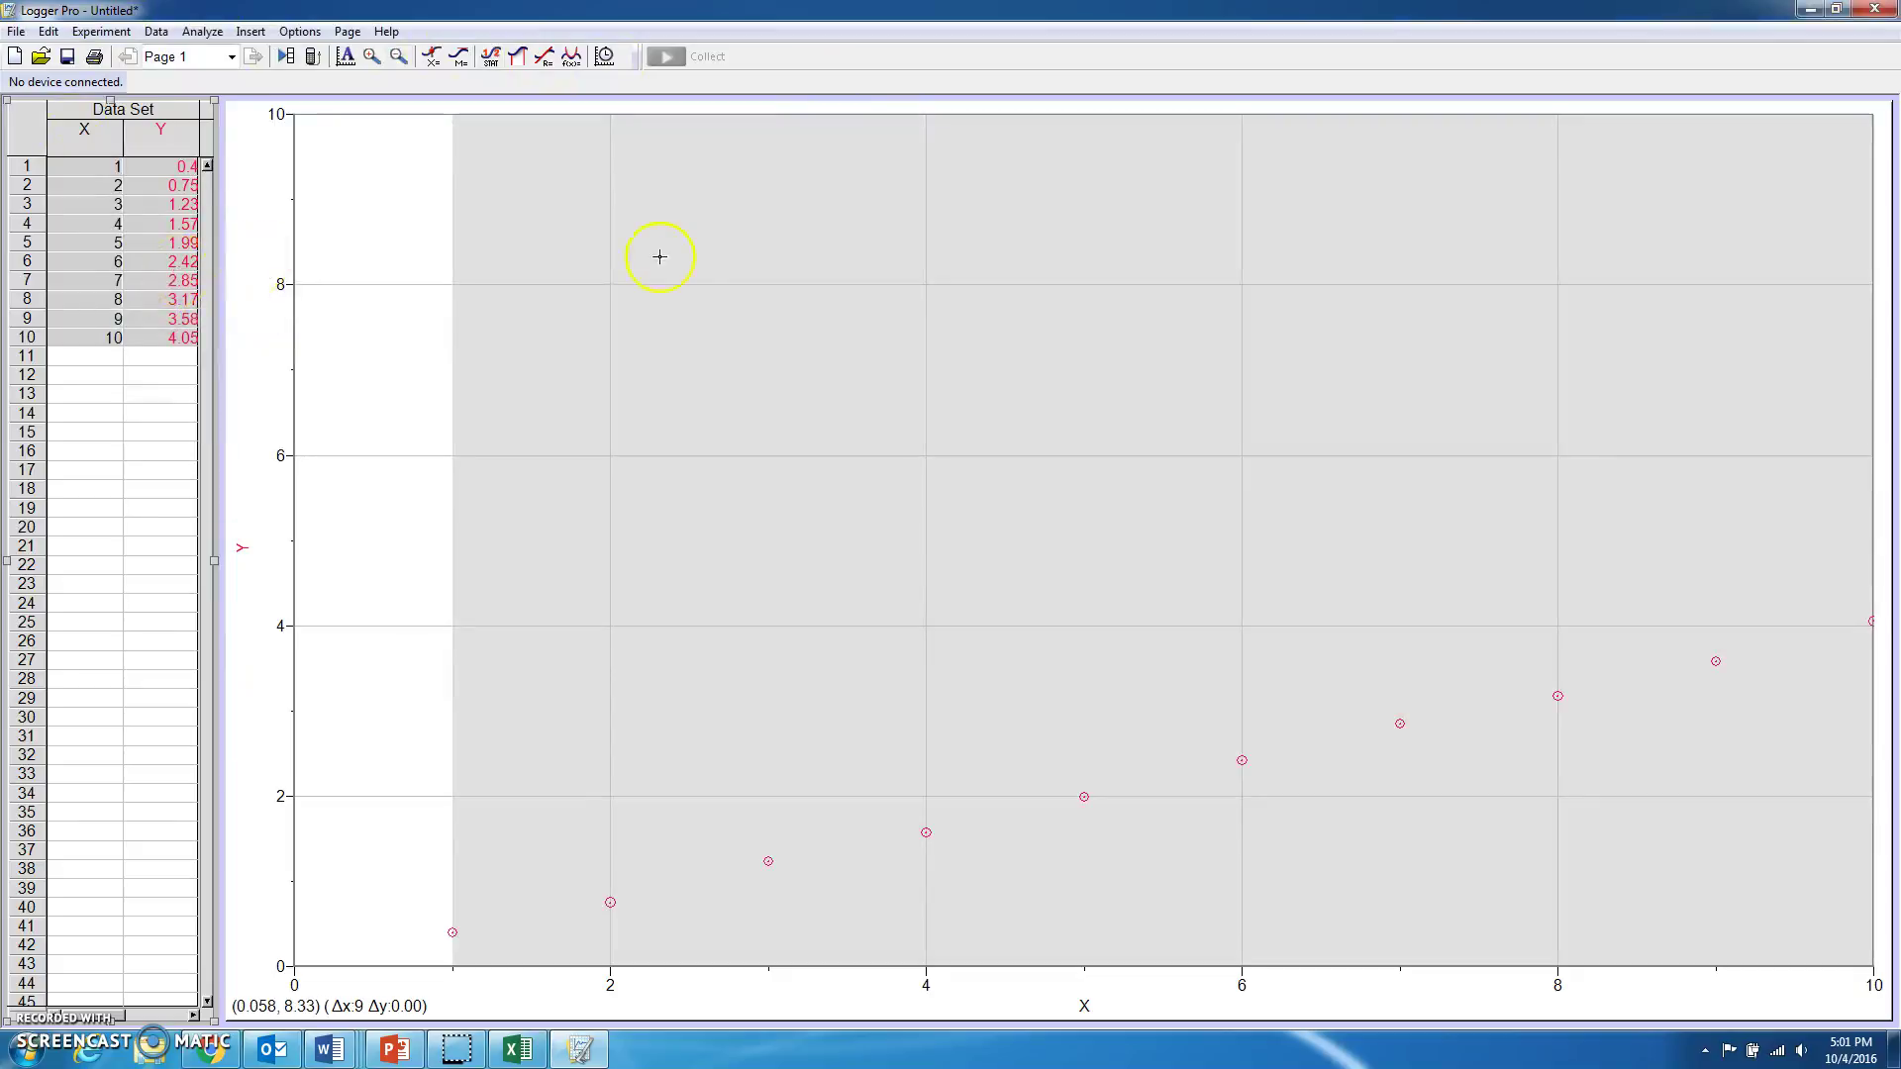
{"action": "left_click", "coordinate": [106, 357]}
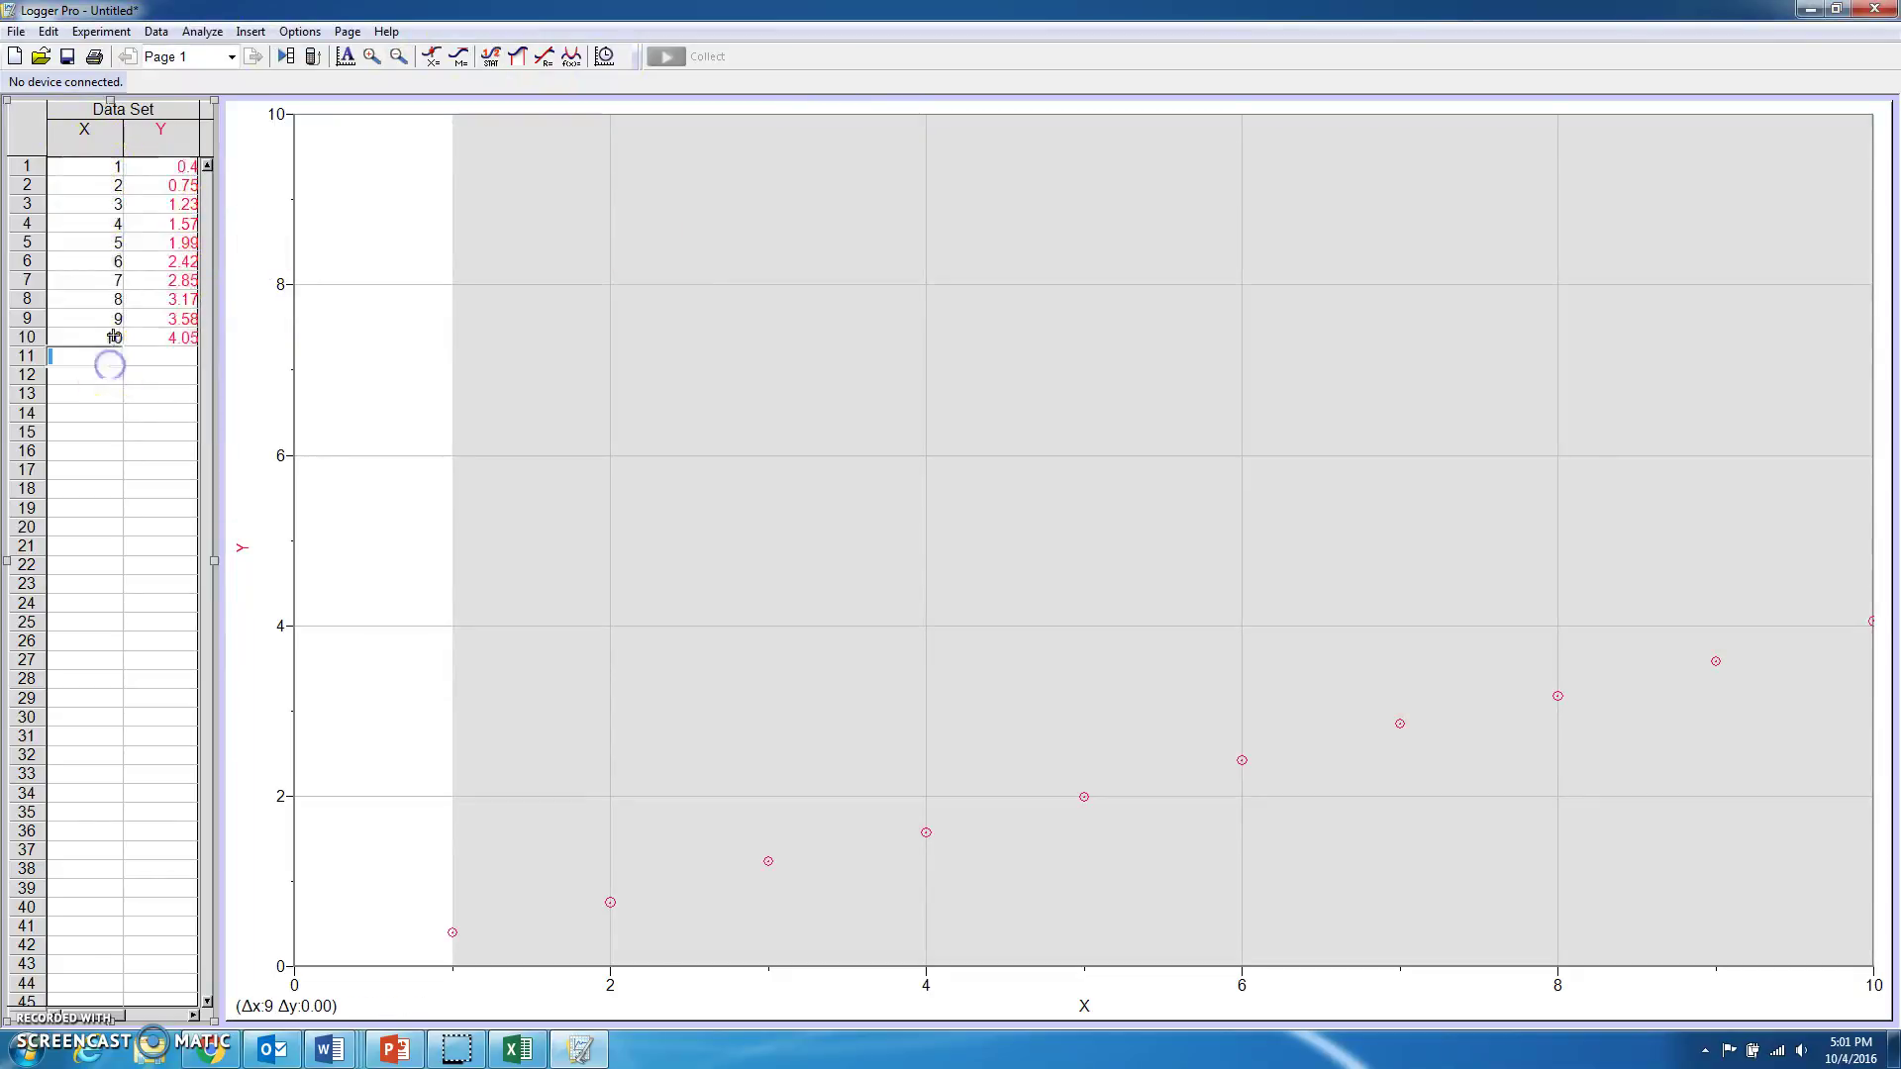
- Rename the X column to Time, short name T, with units sec
{"action": "double_click", "coordinate": [84, 133]}
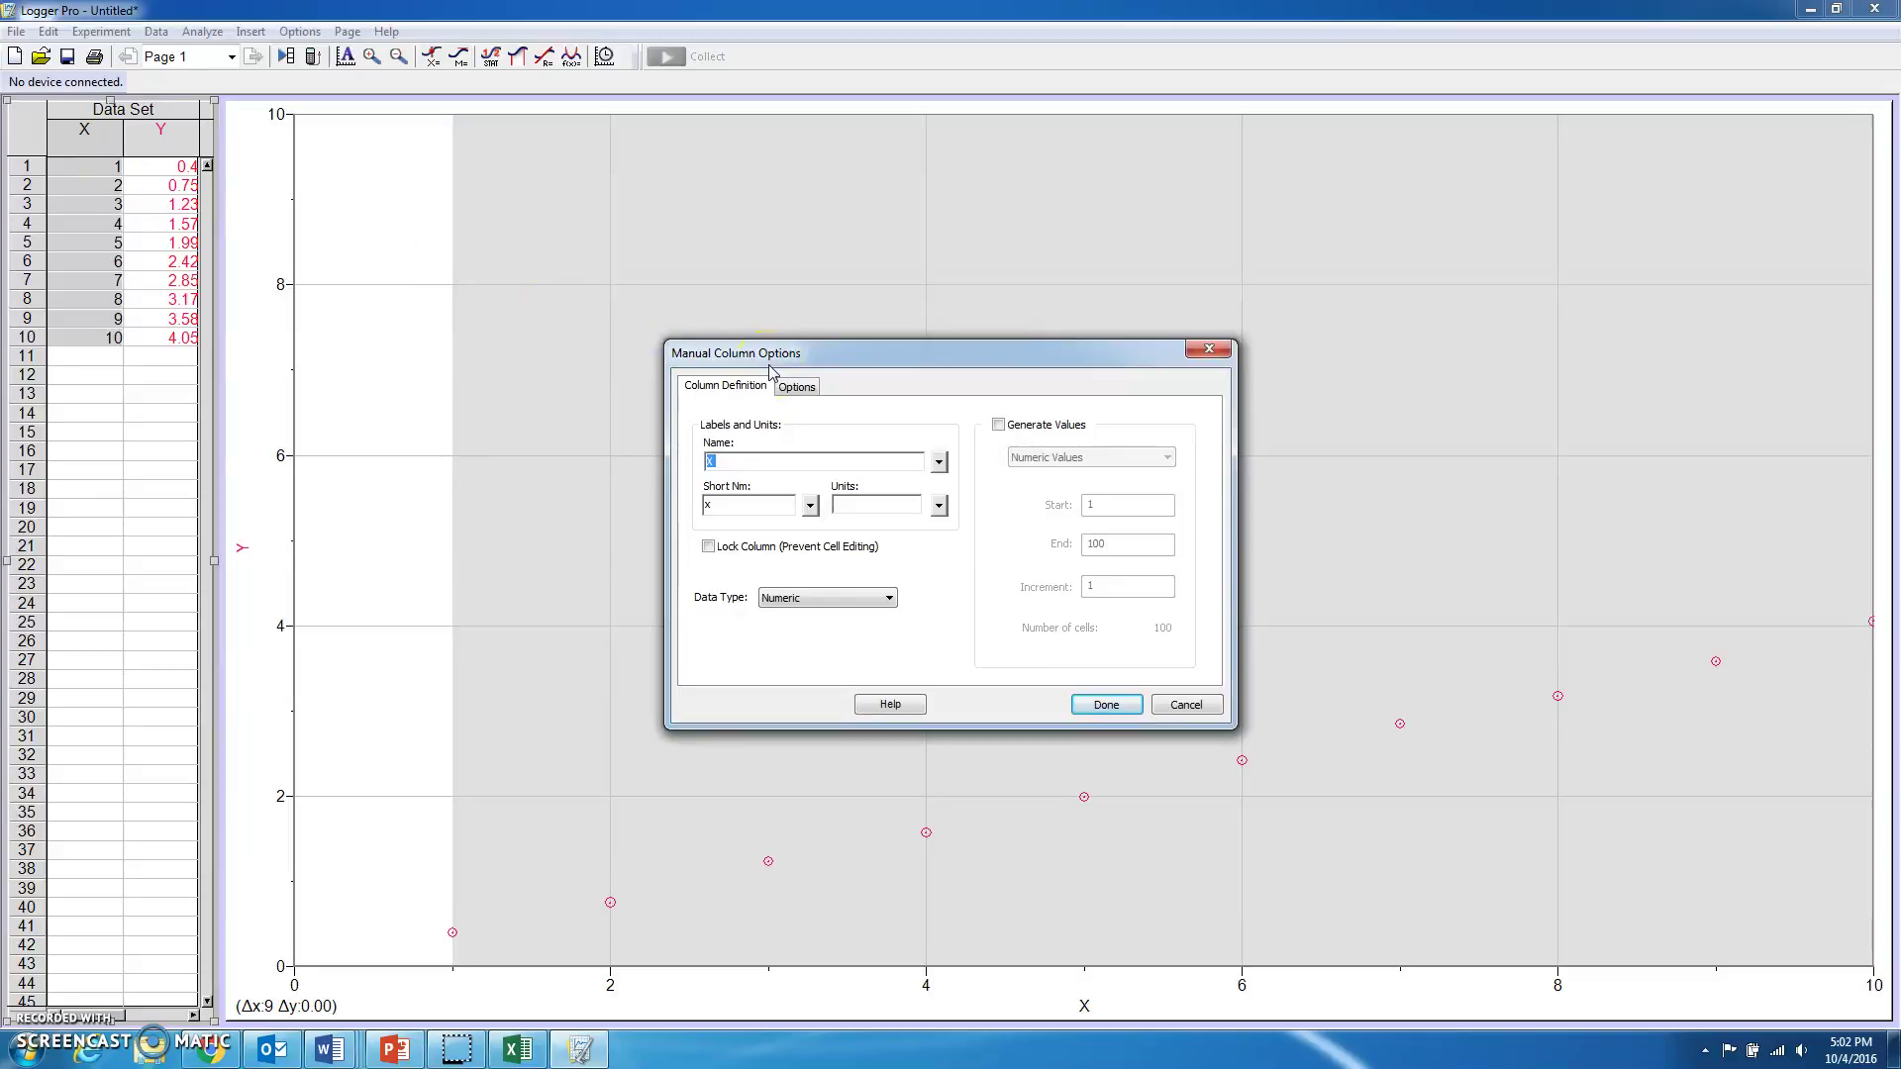
{"action": "type", "text": "T"}
{"action": "type", "text": "T"}
{"action": "left_click", "coordinate": [1106, 704]}
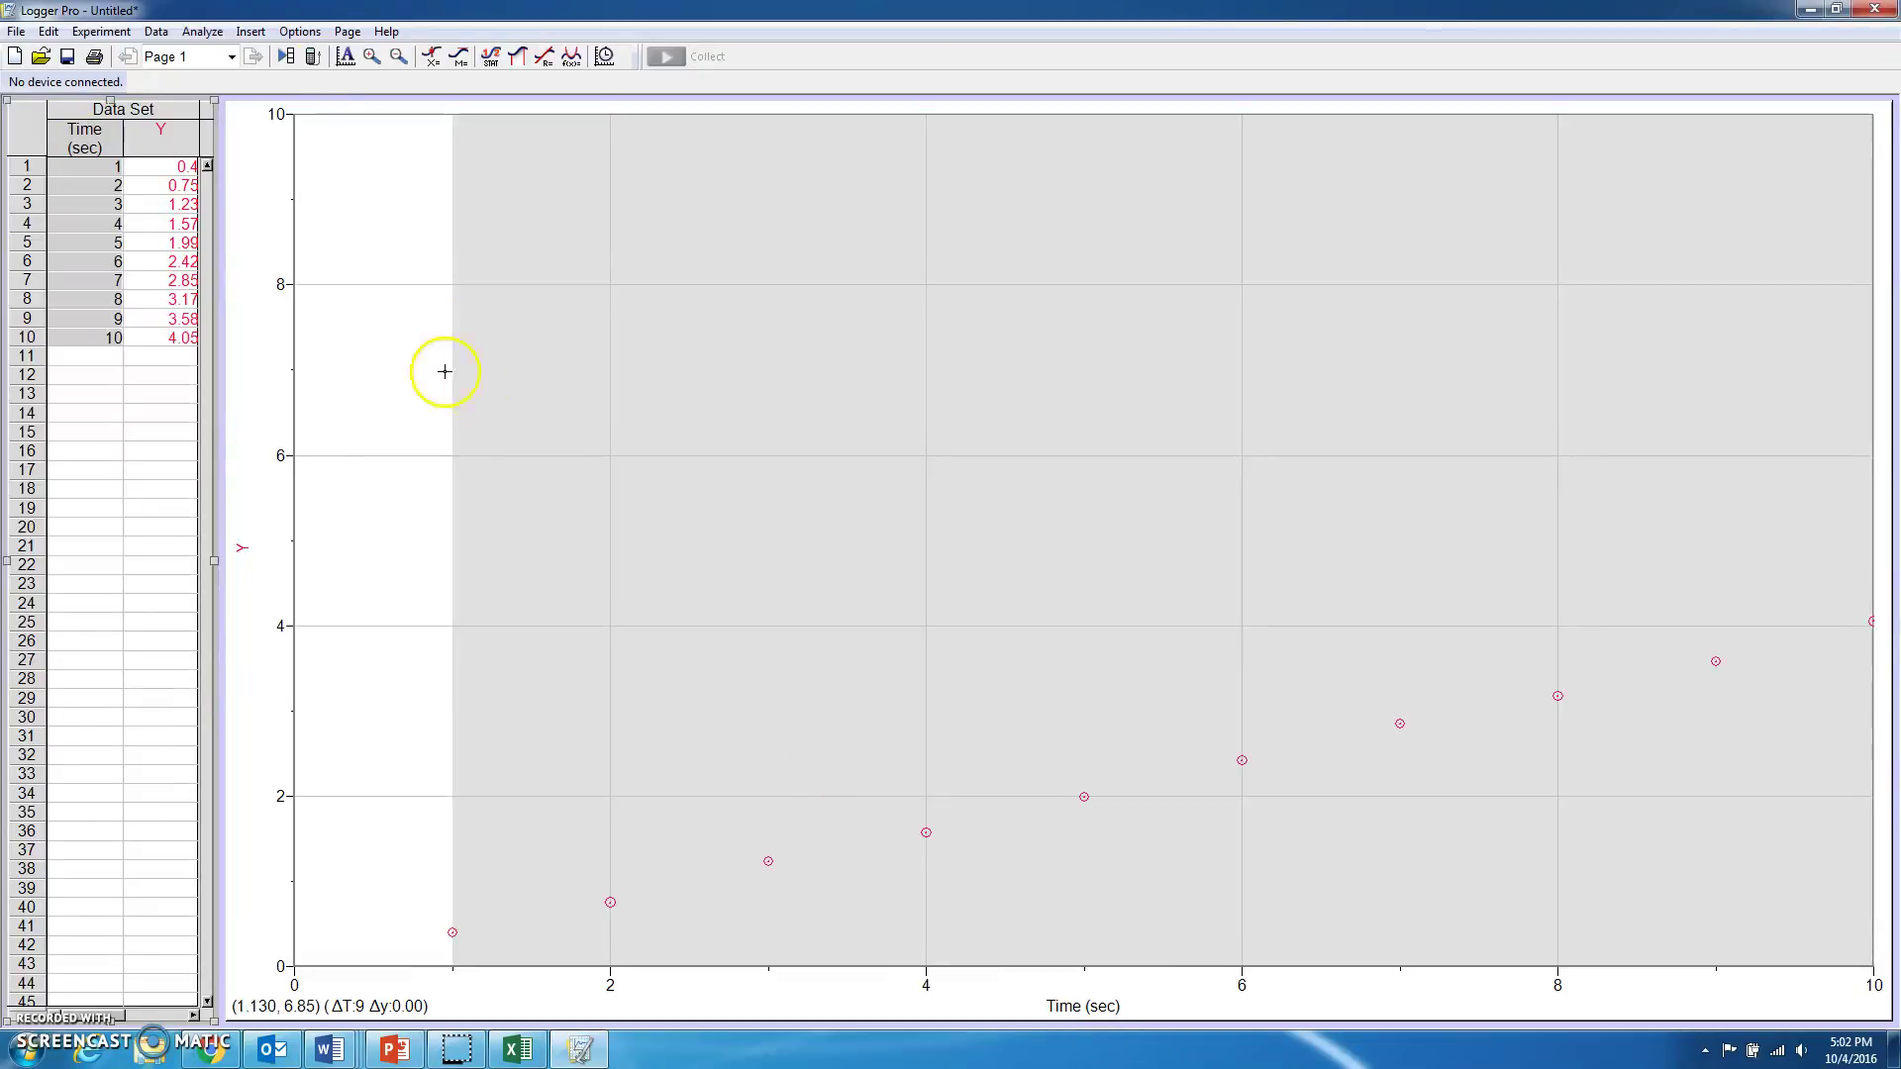
- Rename the Y column to Position, short name x, with units m
{"action": "double_click", "coordinate": [163, 133]}
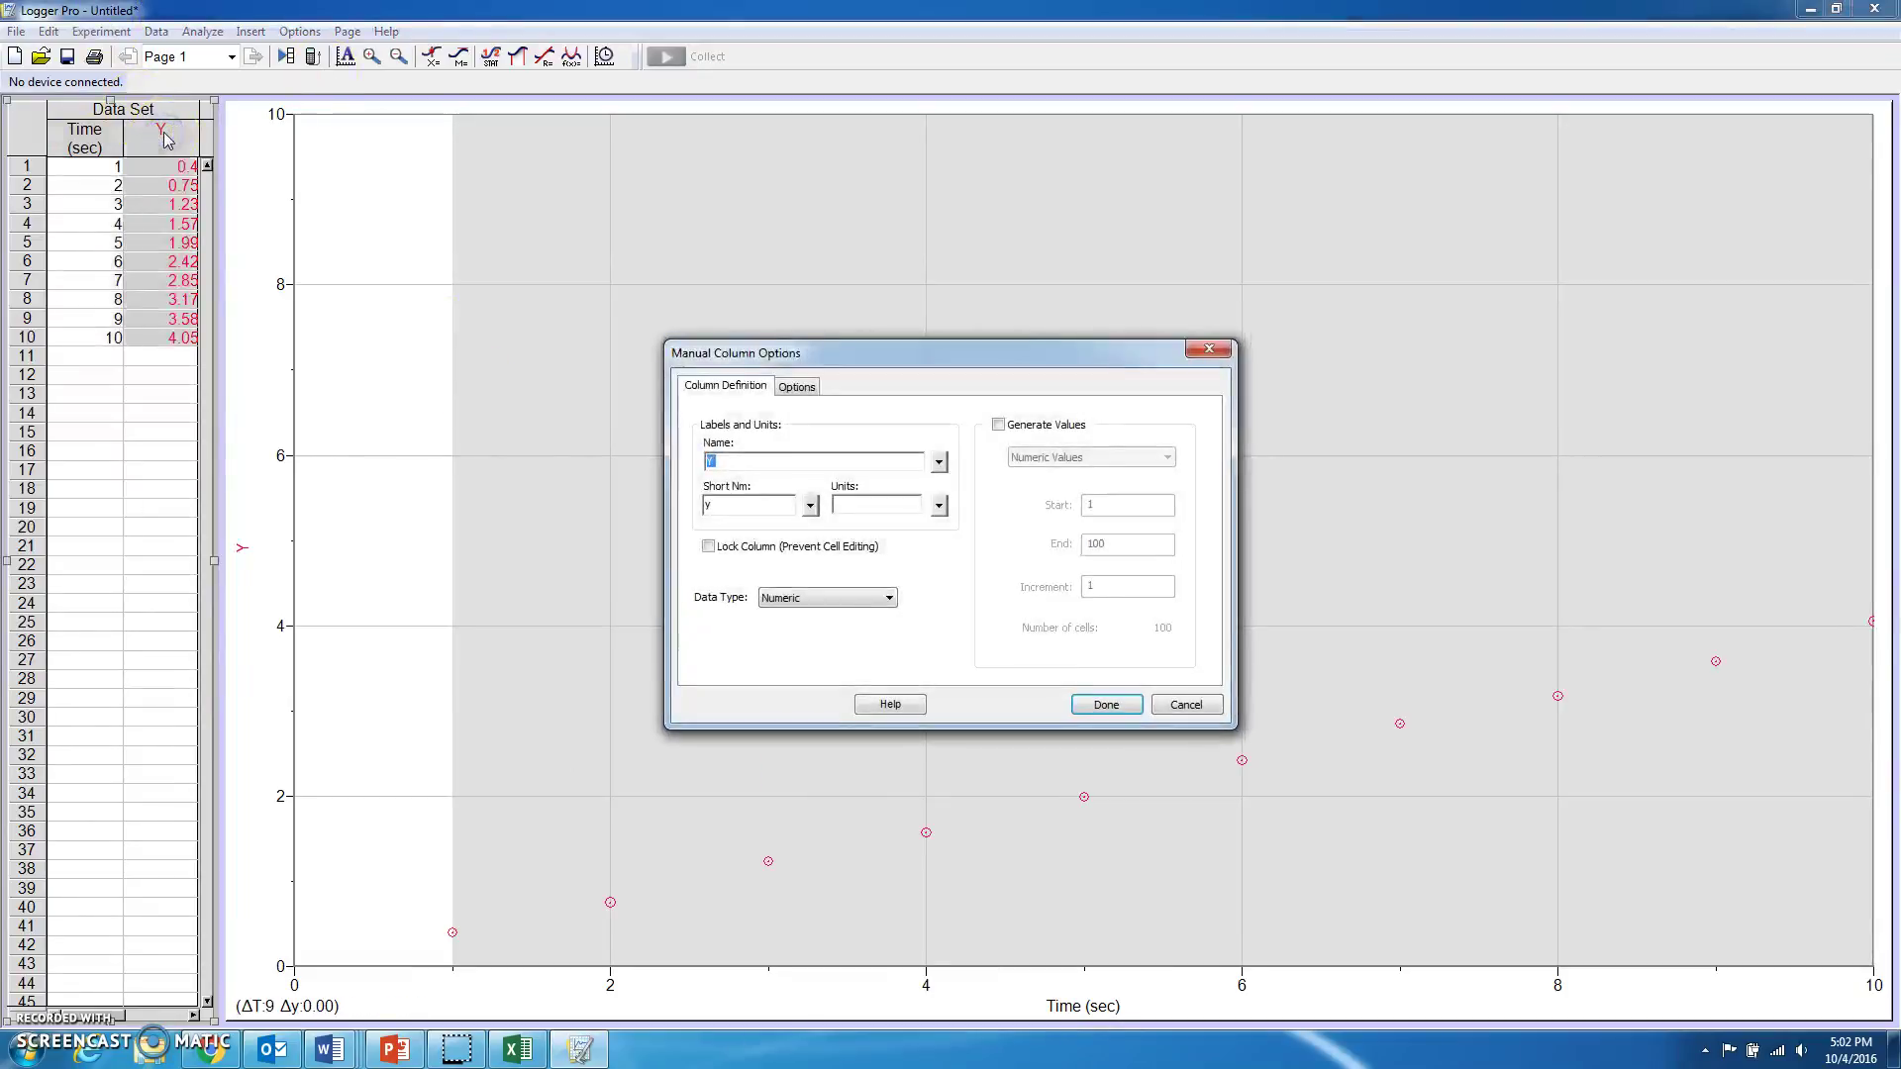
{"action": "type", "text": "Posit"}
{"action": "type", "text": "x"}
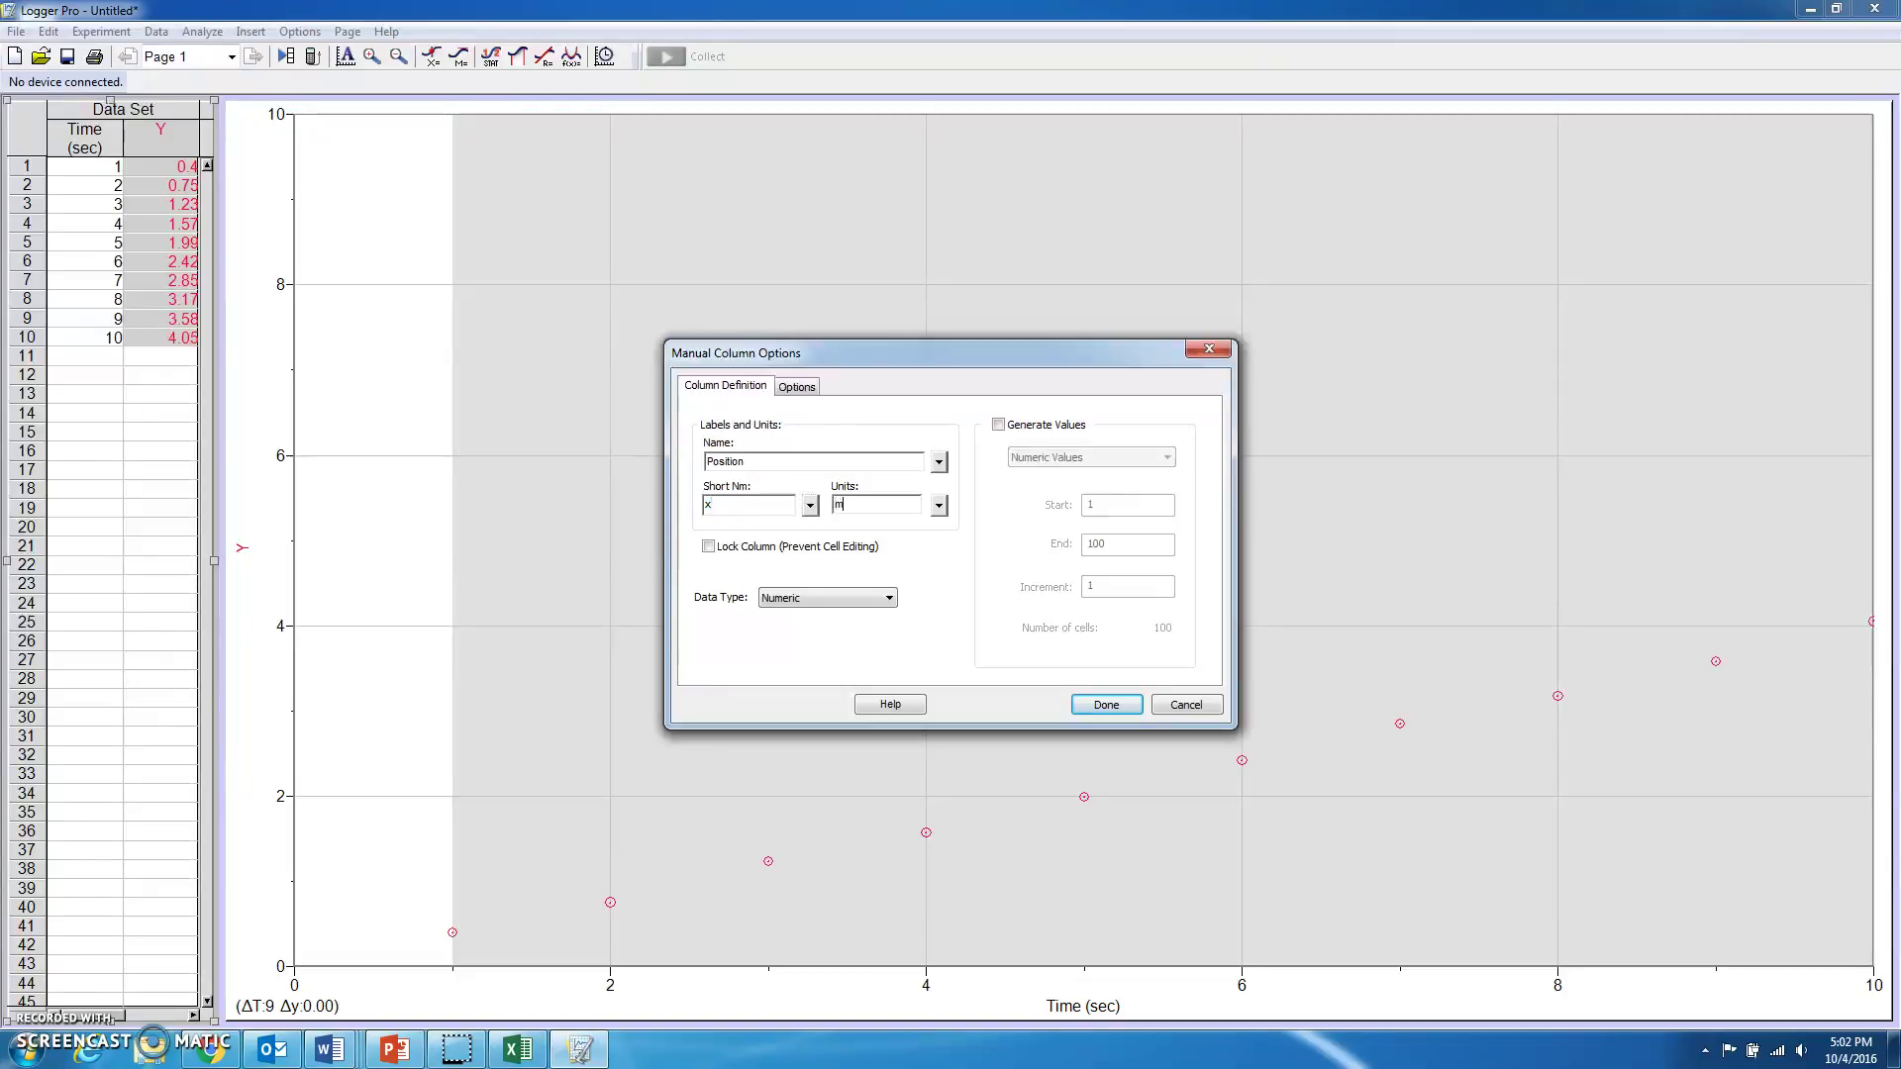
{"action": "left_click", "coordinate": [1106, 704]}
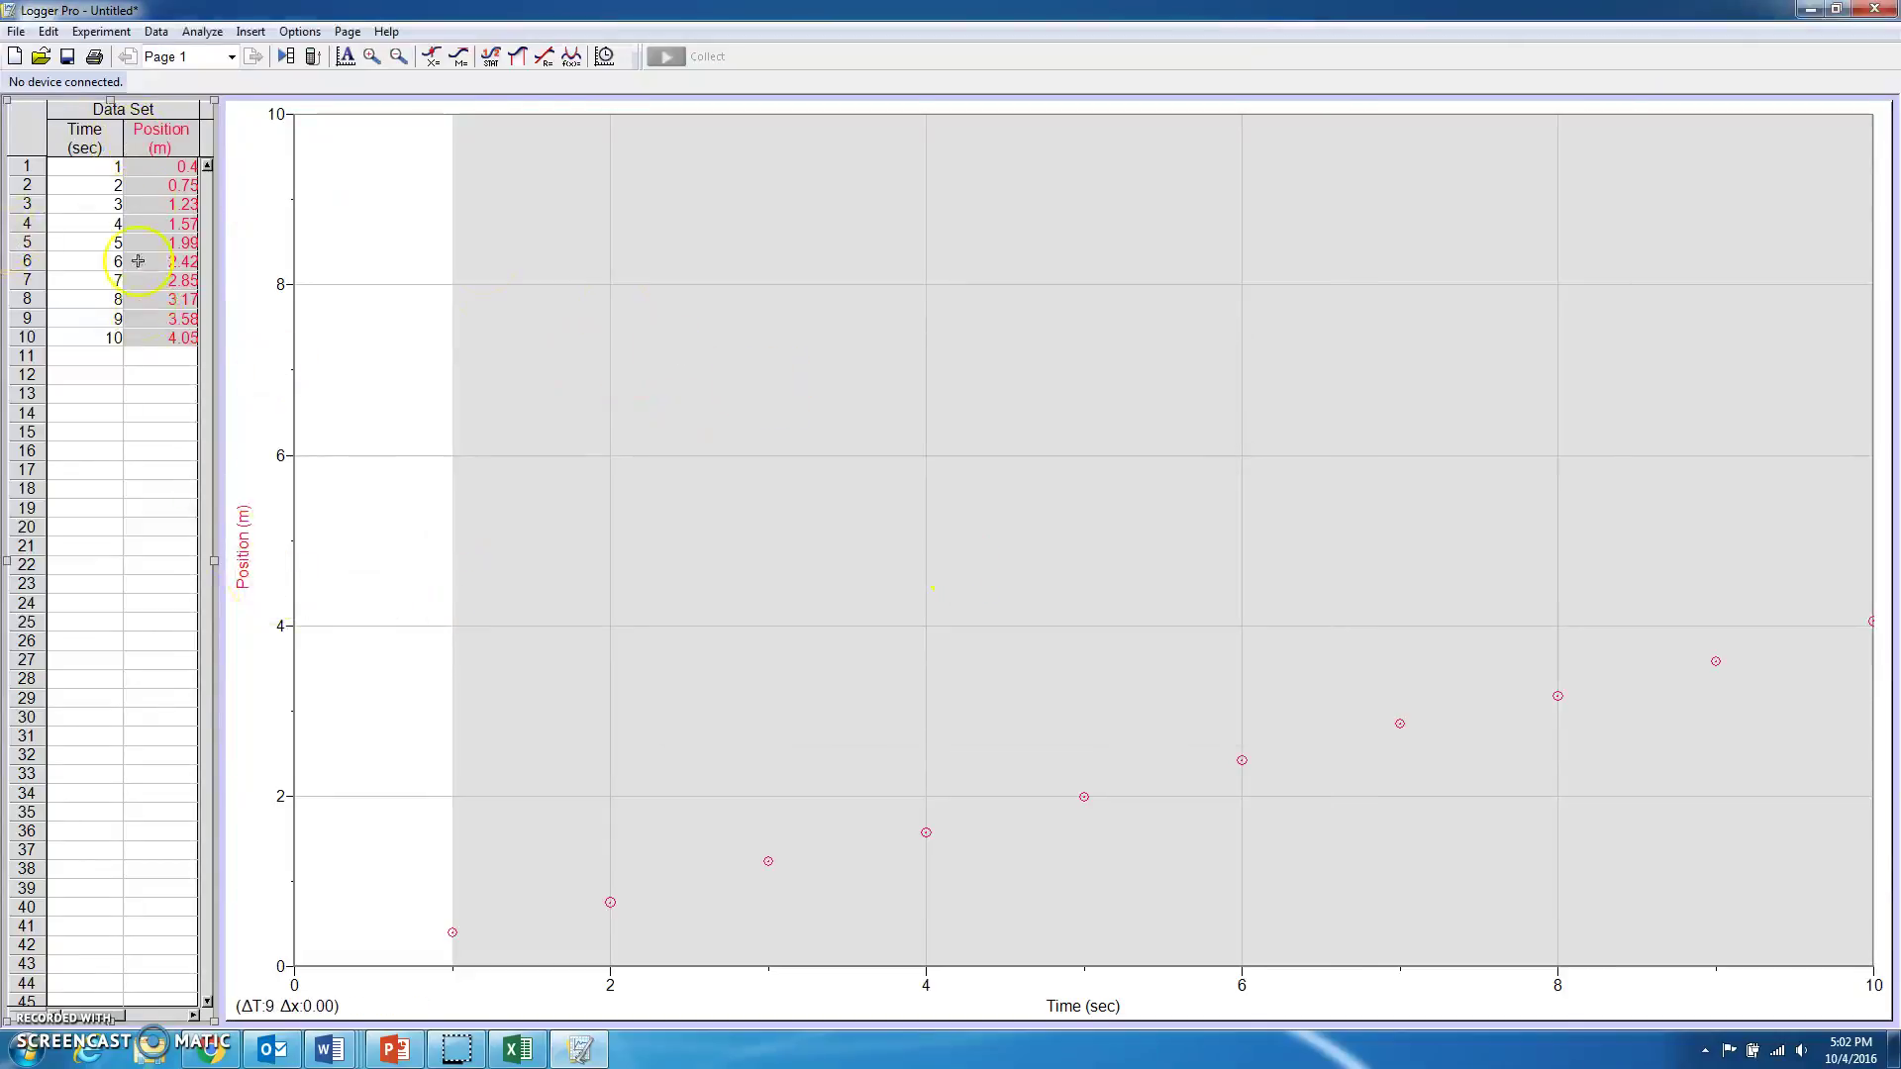
{"action": "left_click", "coordinate": [162, 358]}
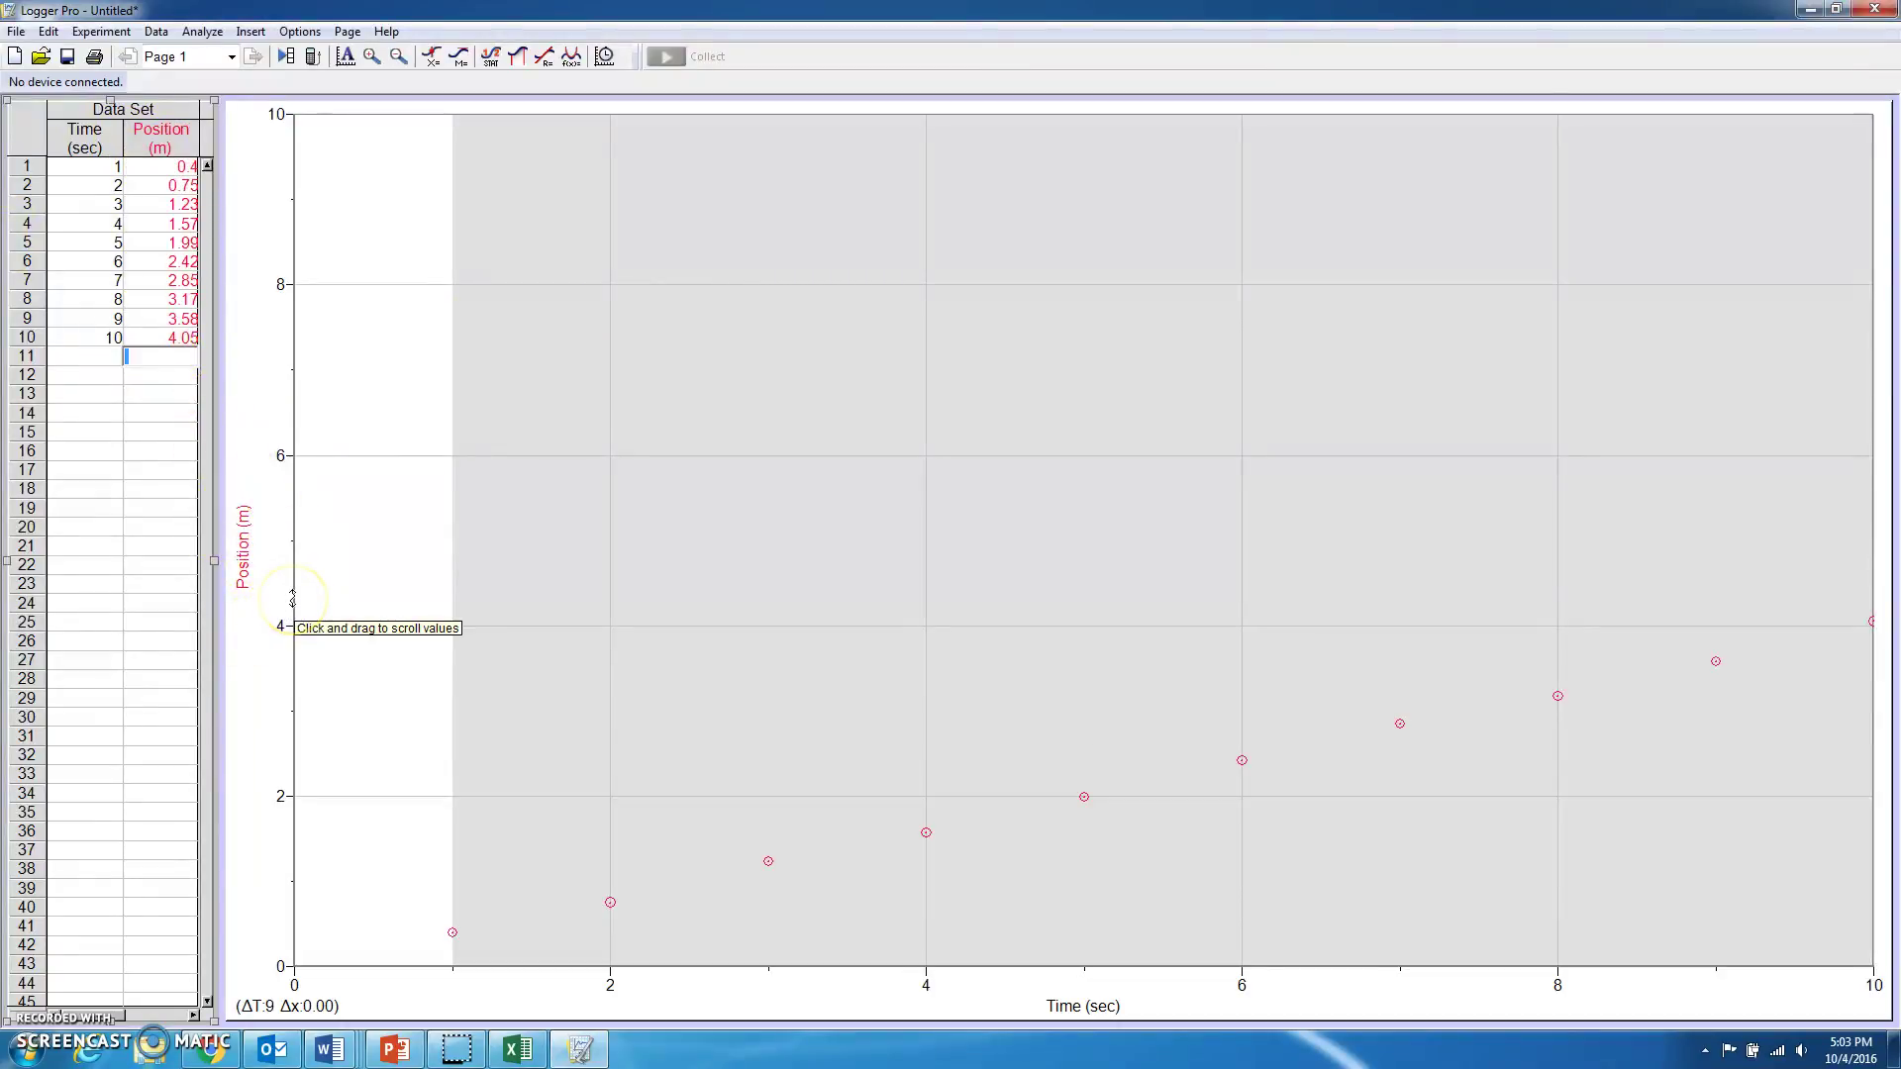
- Change the vertical axis maximum from 10 to 5
{"action": "left_click", "coordinate": [1325, 800]}
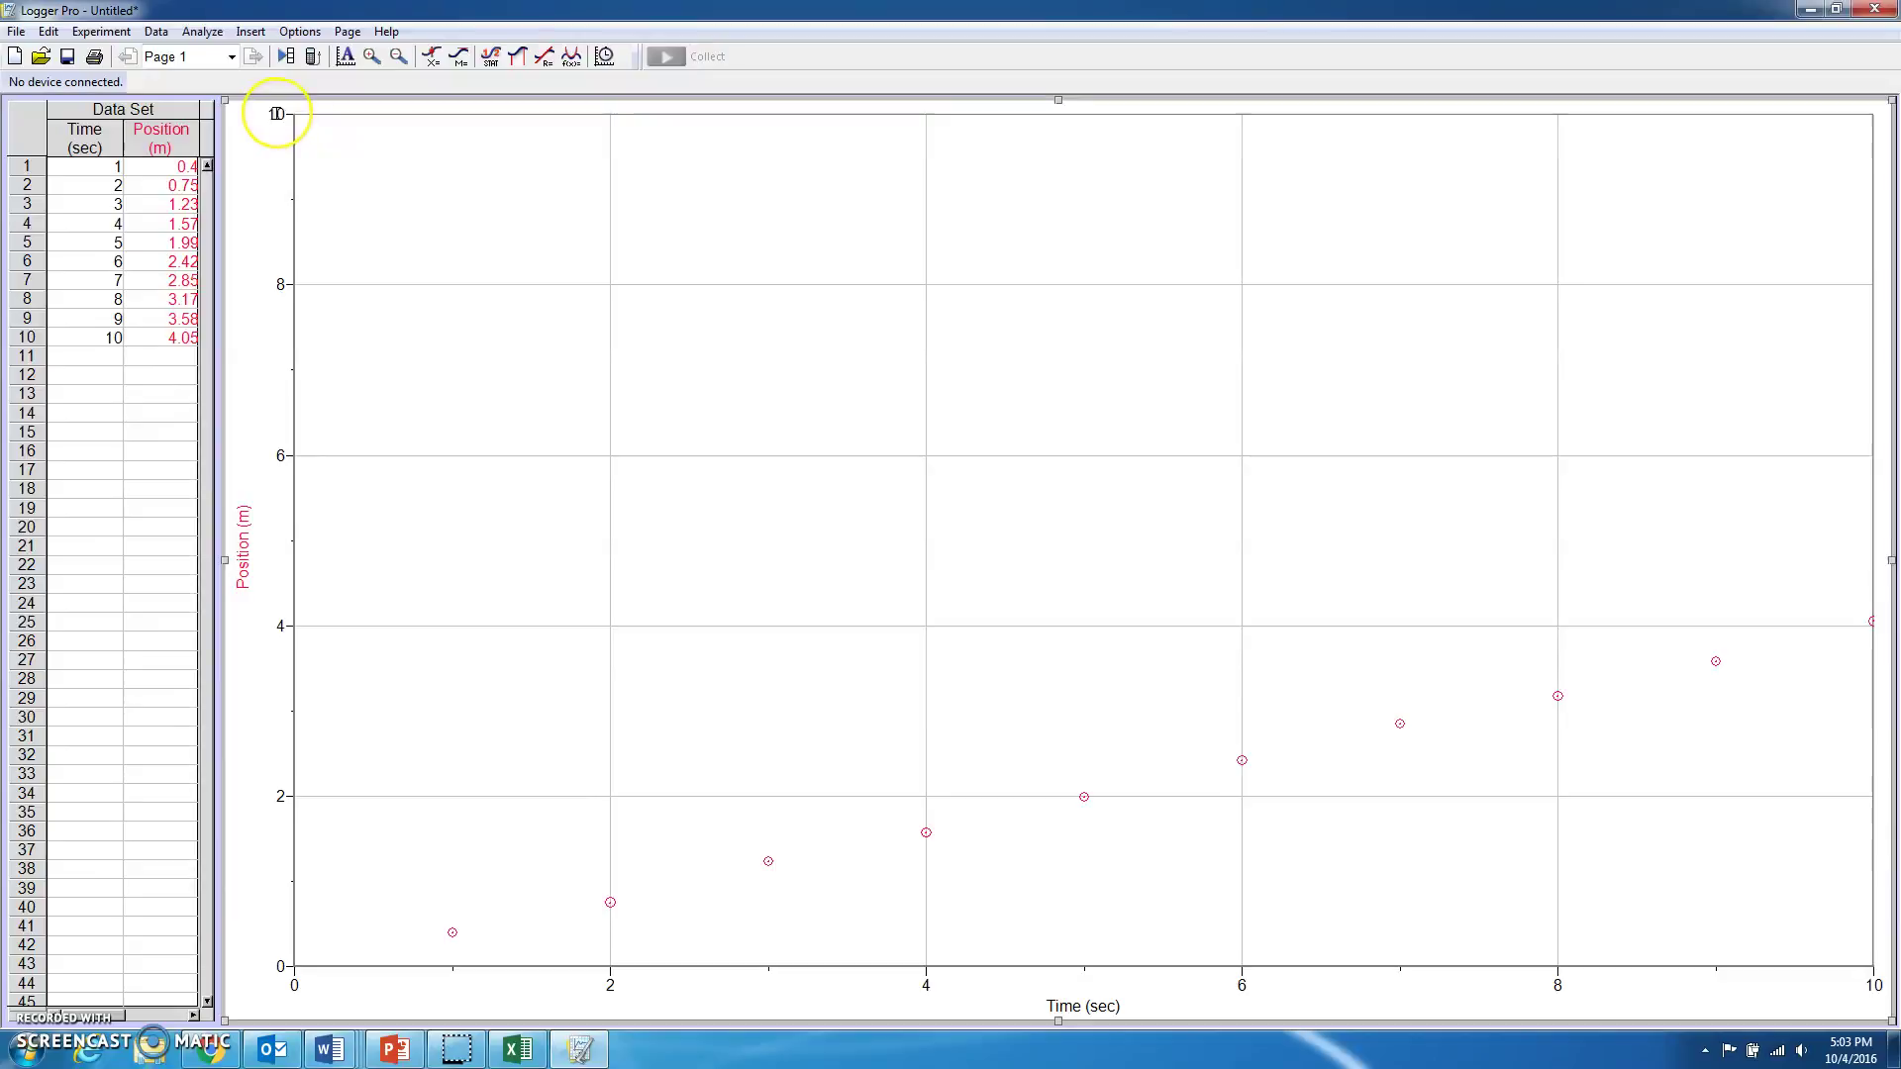
{"action": "left_click", "coordinate": [276, 114]}
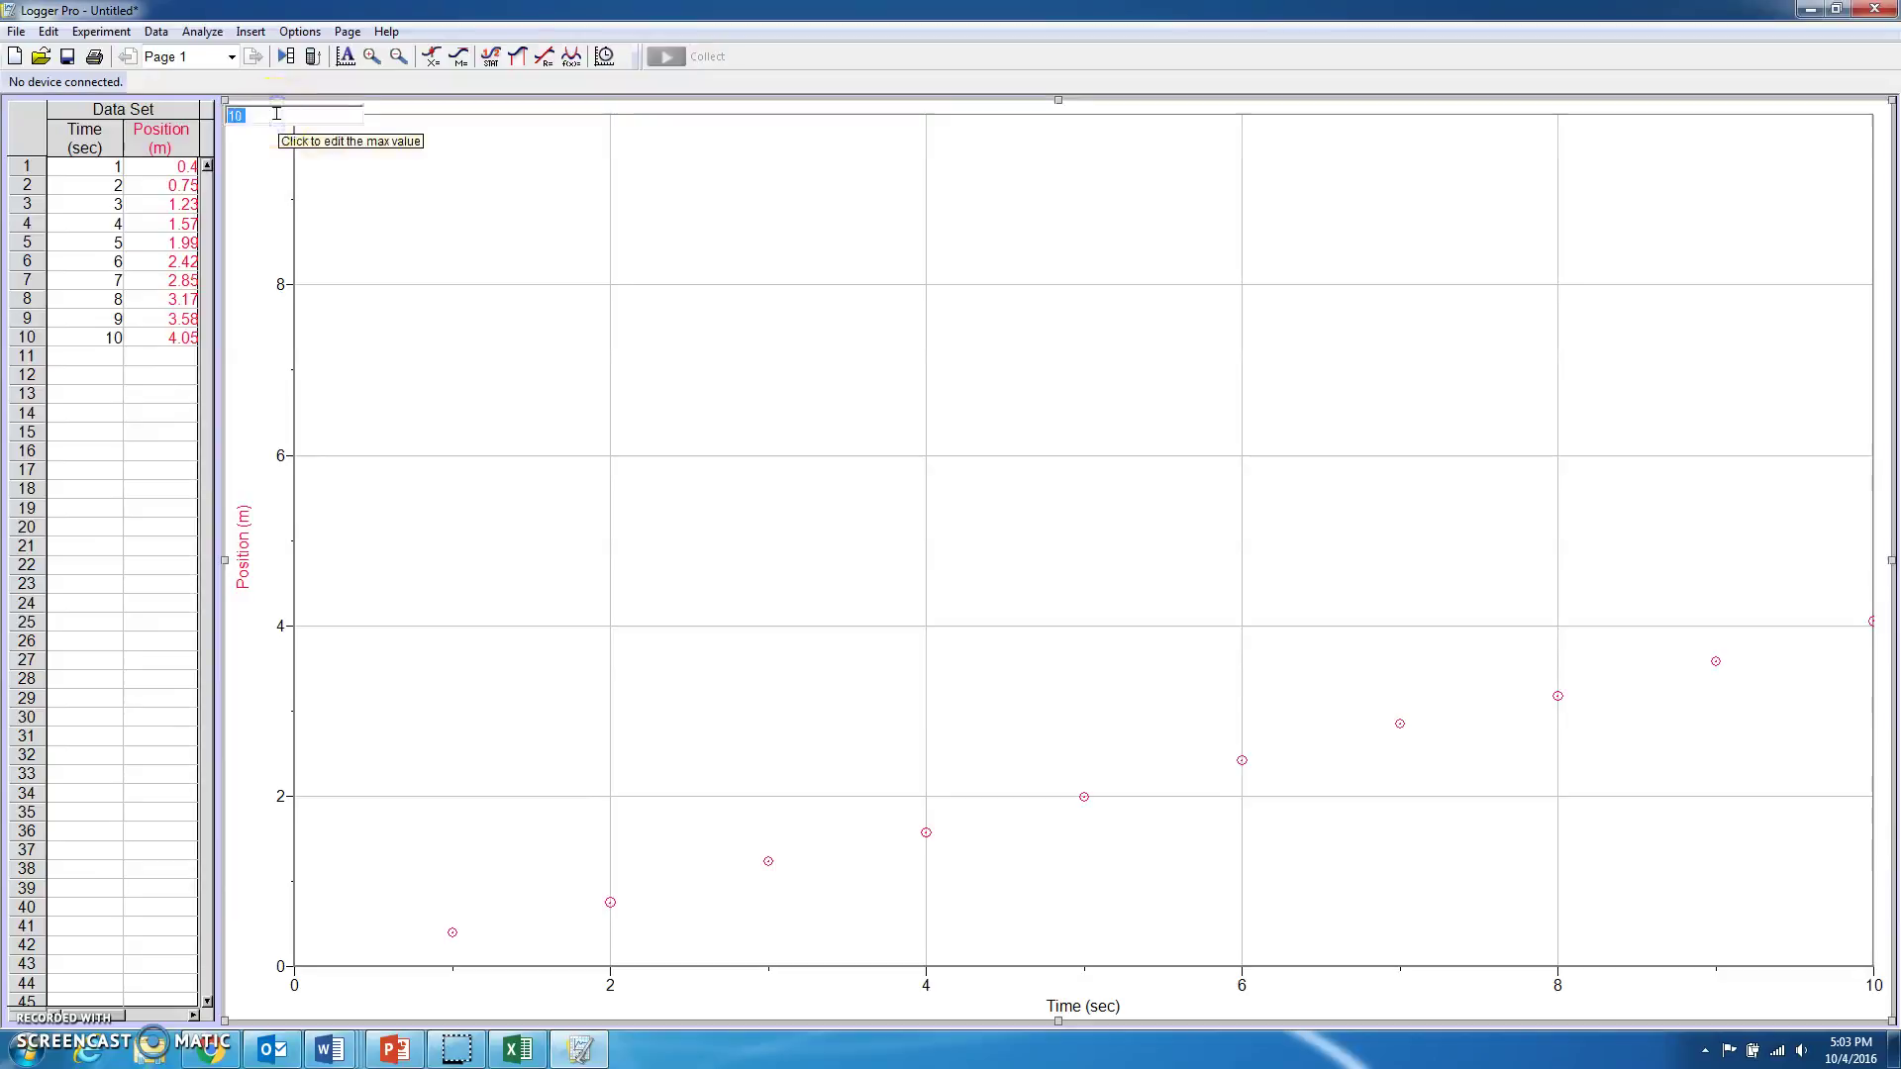
{"action": "type", "text": "5"}
{"action": "key", "text": "Return"}
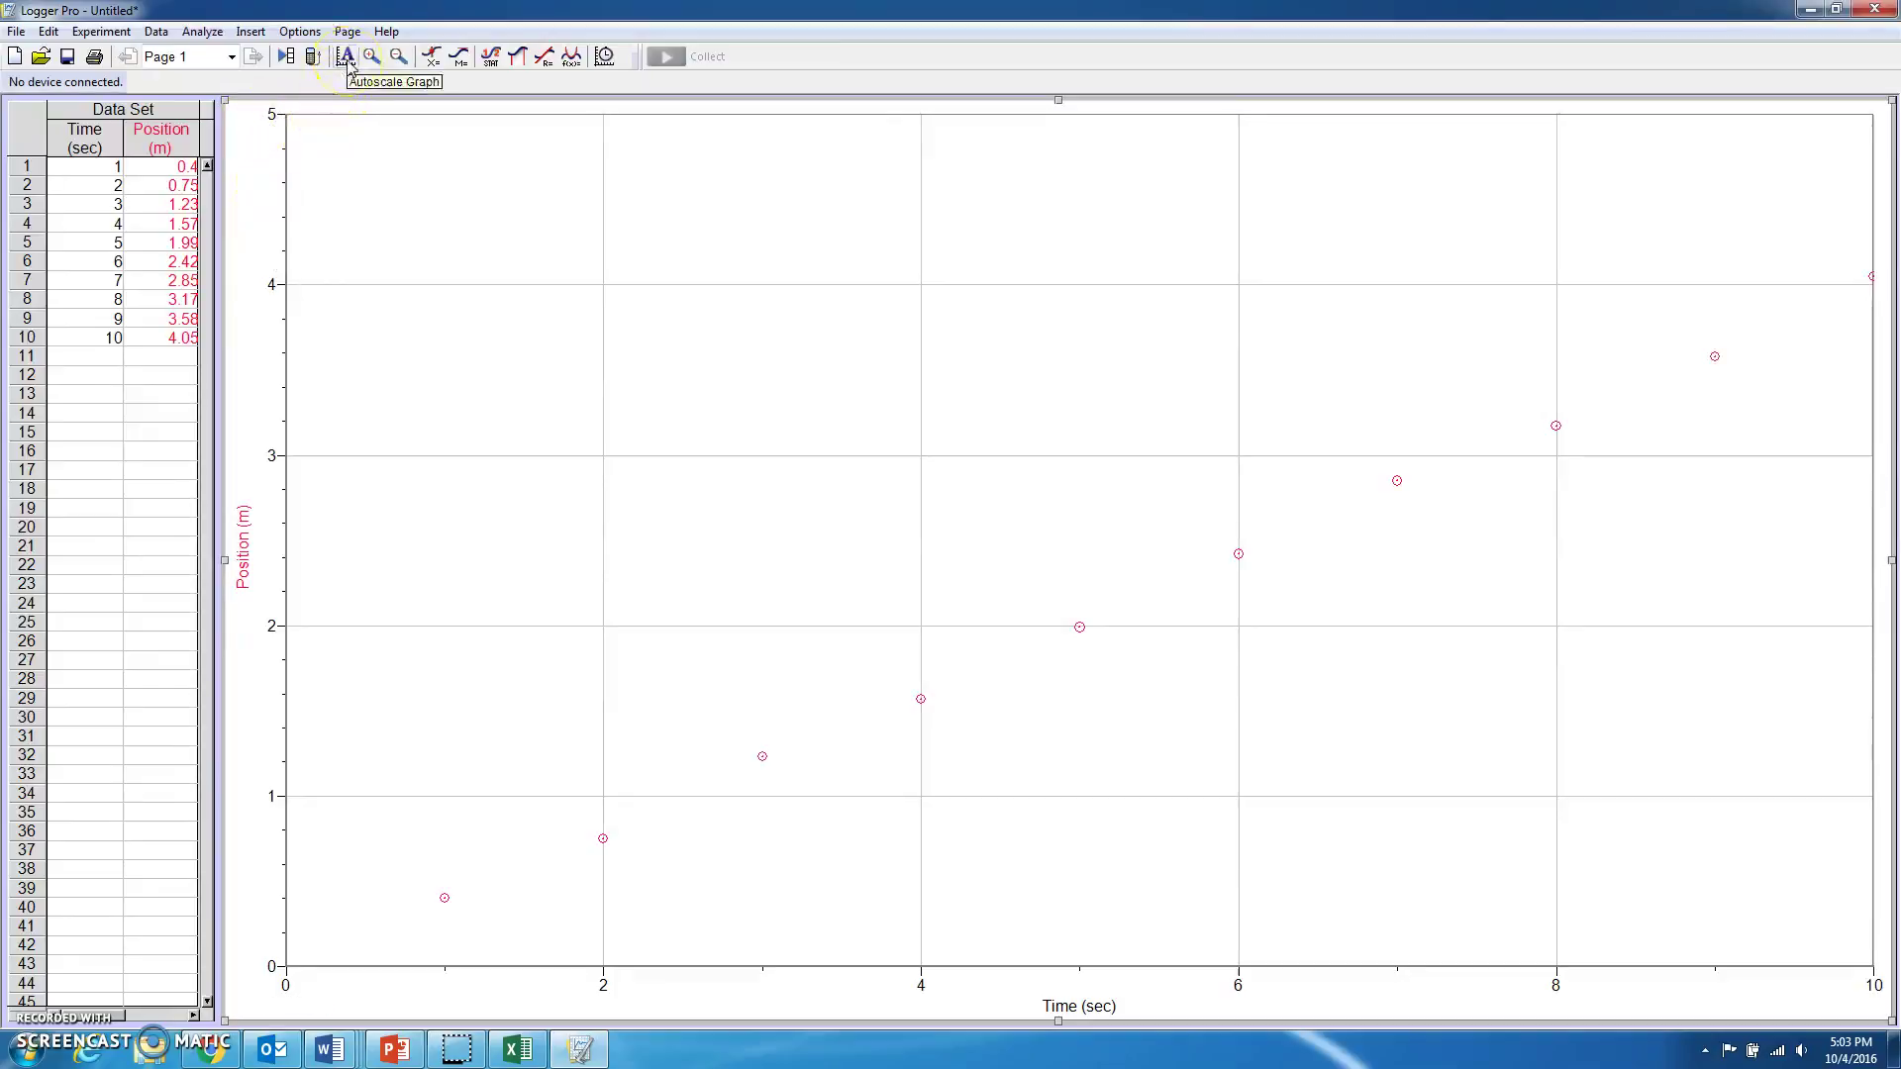
- Autoscale the graph from 0 so the Position axis spans 0 to just above 4
{"action": "right_click", "coordinate": [559, 239]}
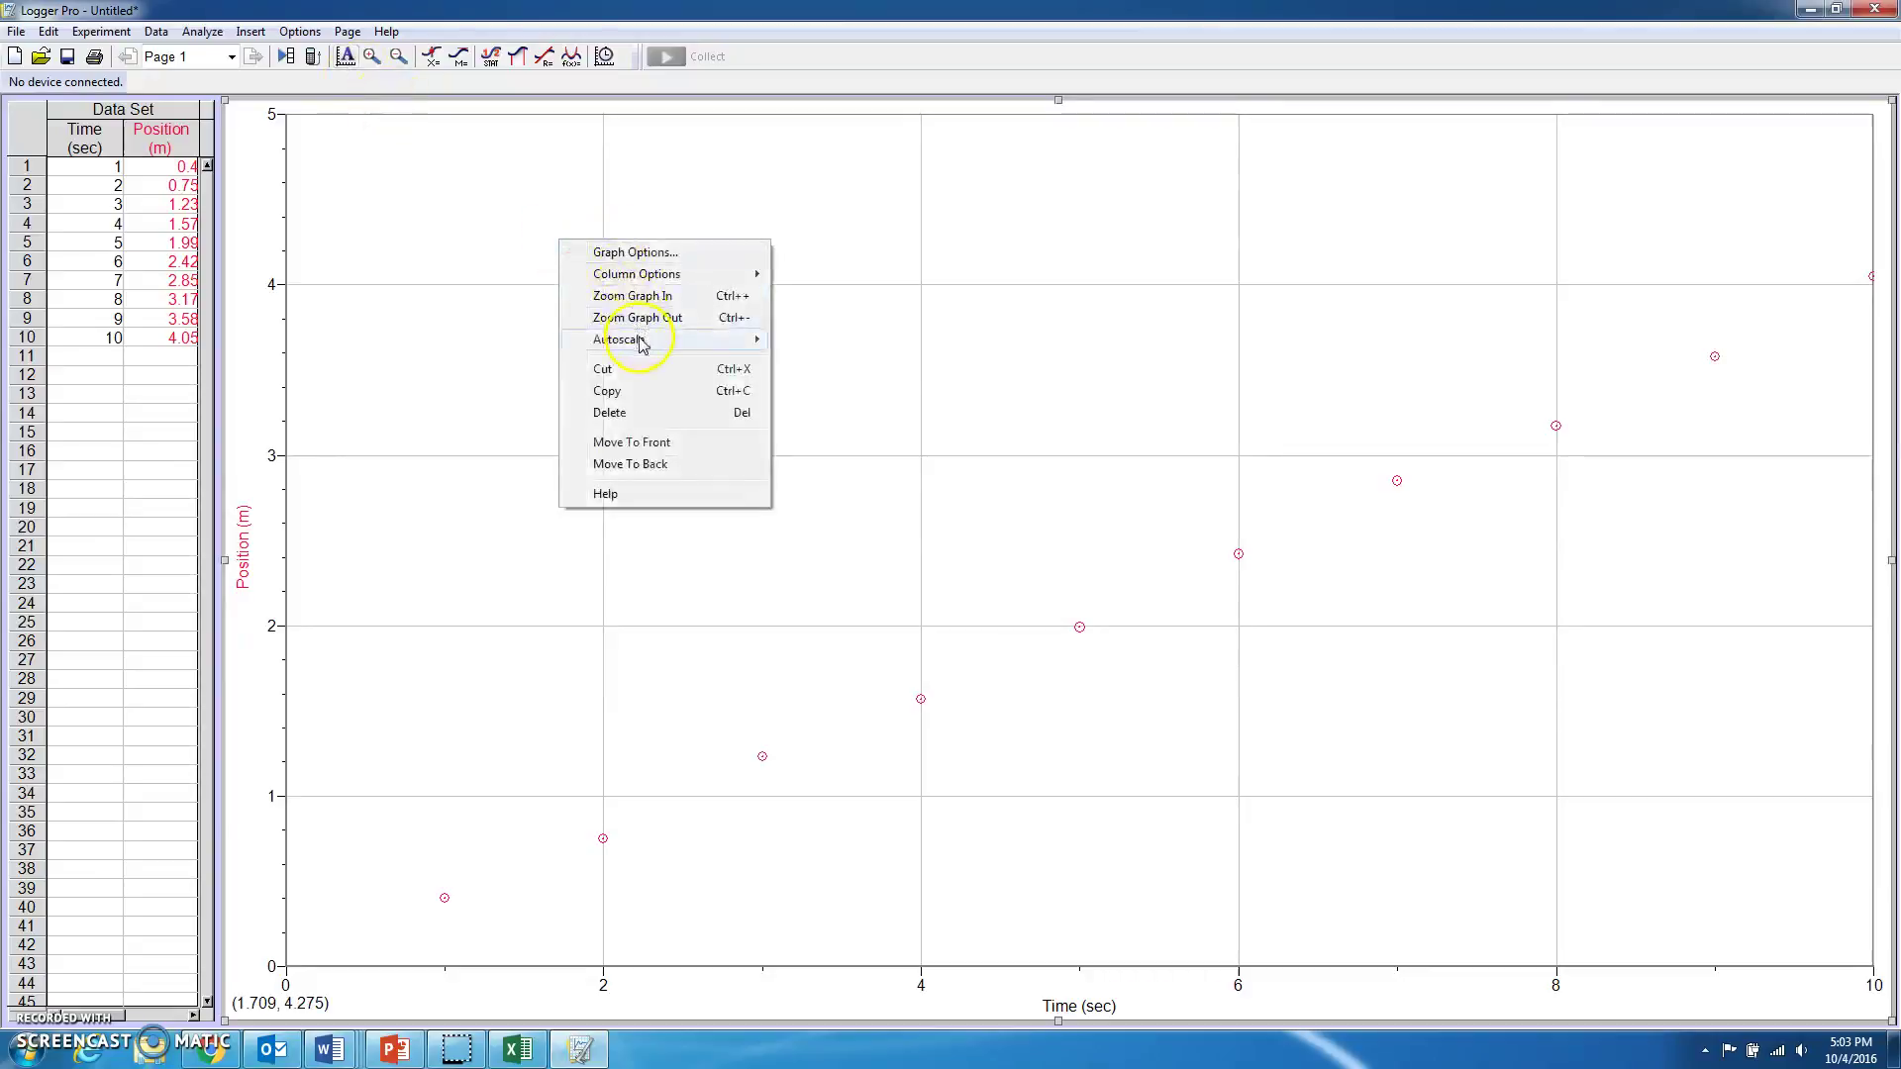
{"action": "mouse_move", "coordinate": [673, 341]}
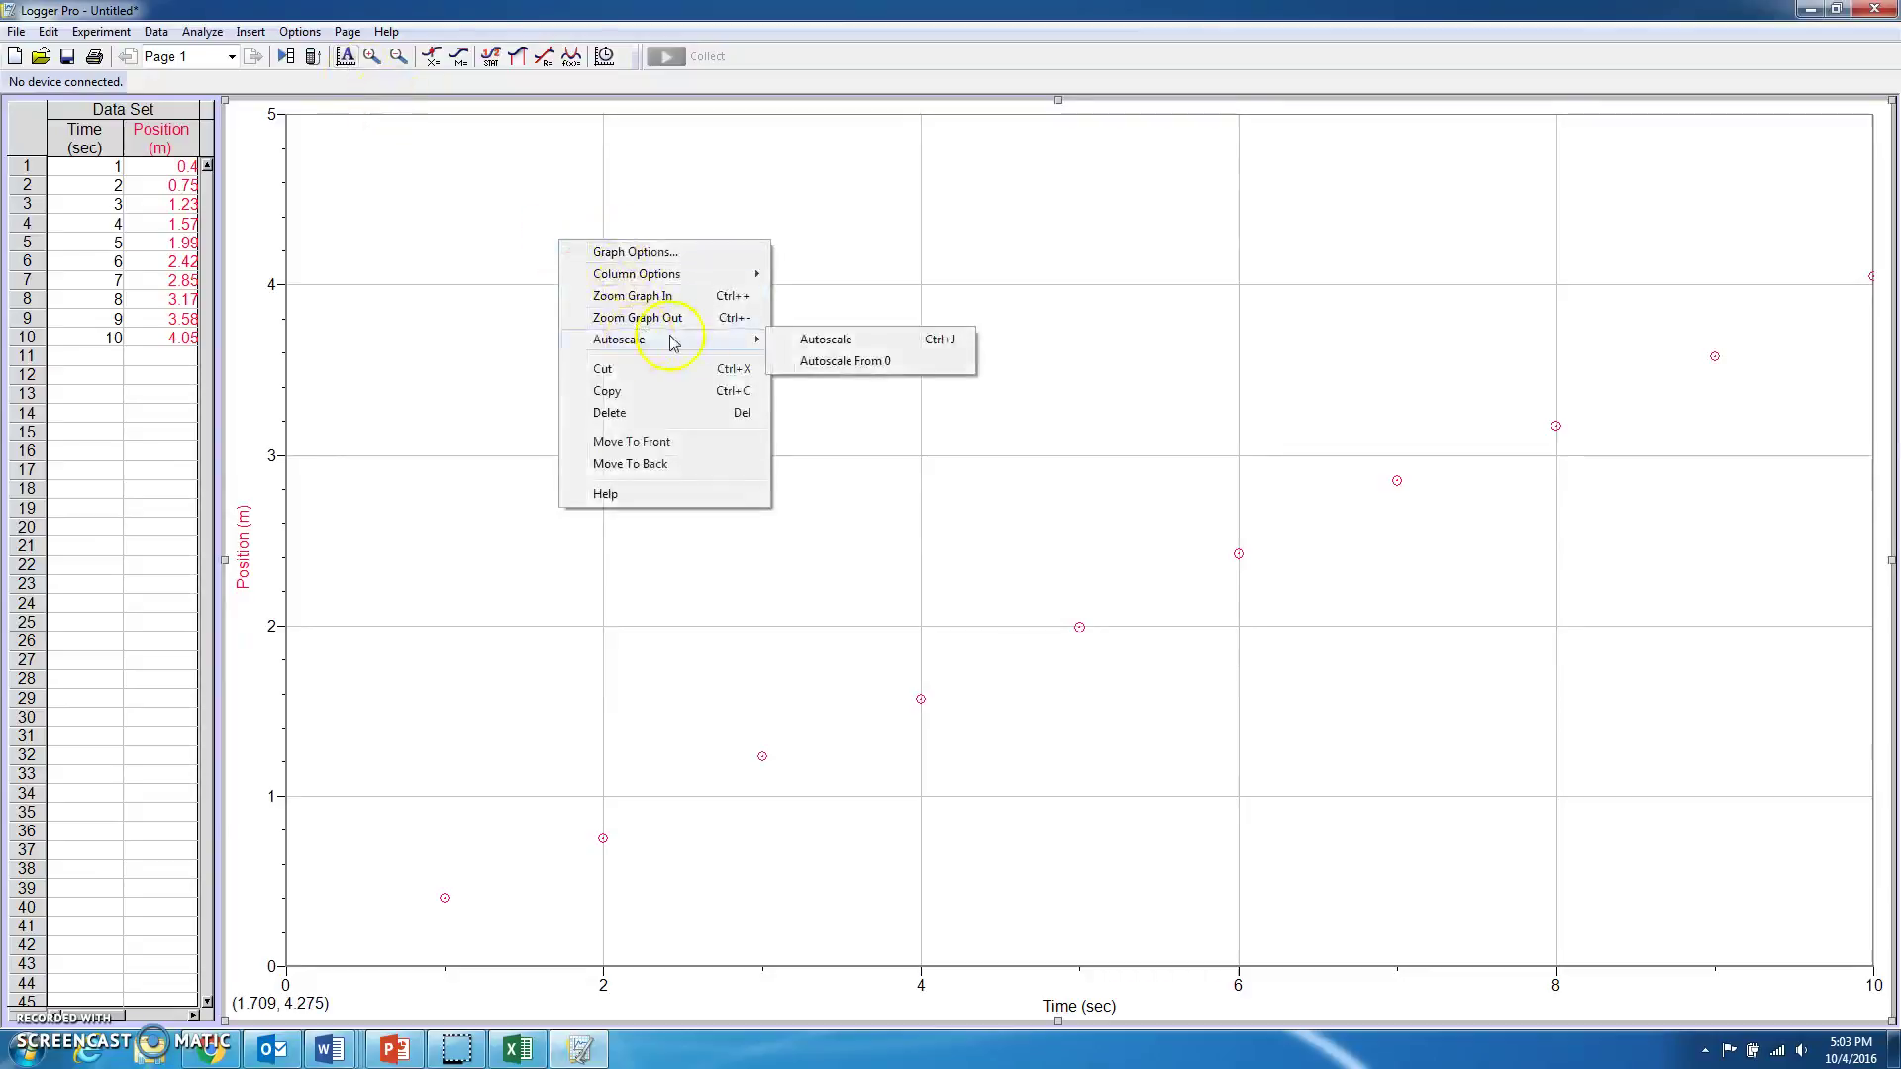
{"action": "left_click", "coordinate": [818, 362]}
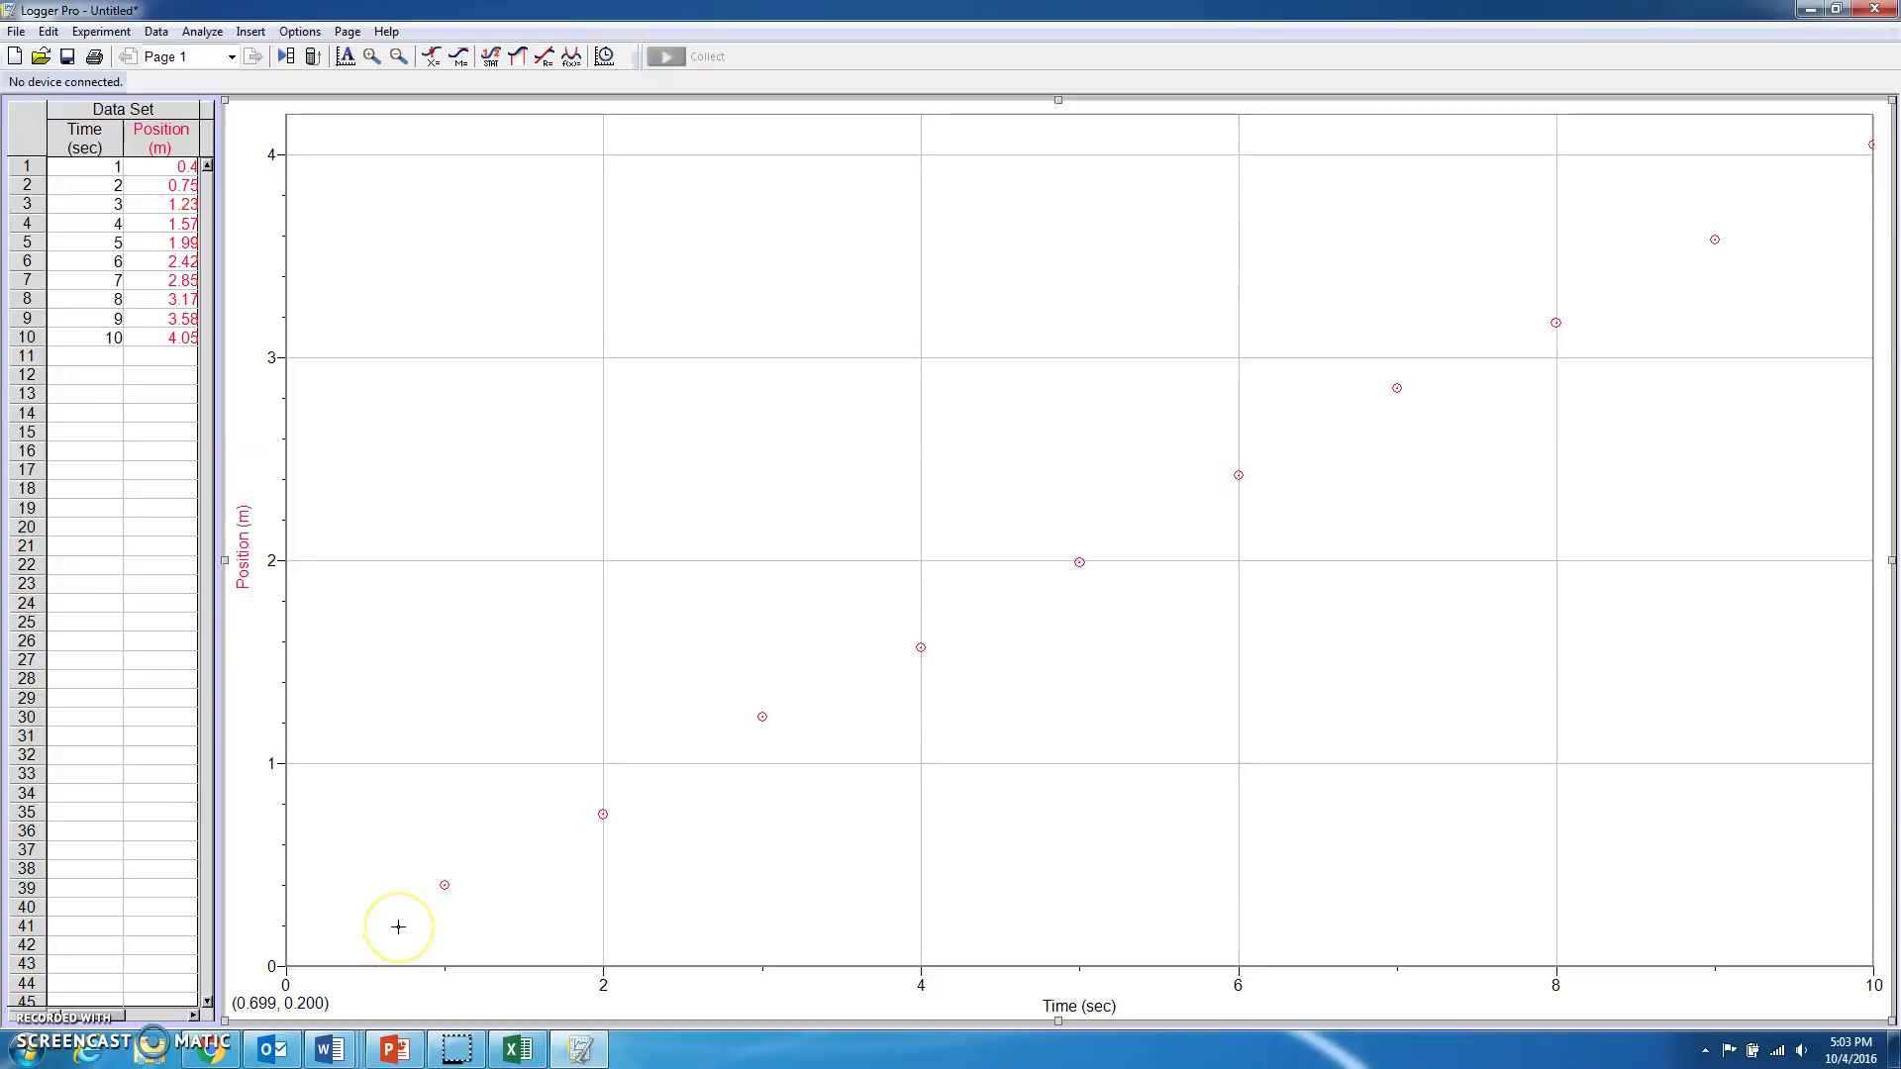
{"action": "left_click", "coordinate": [346, 60]}
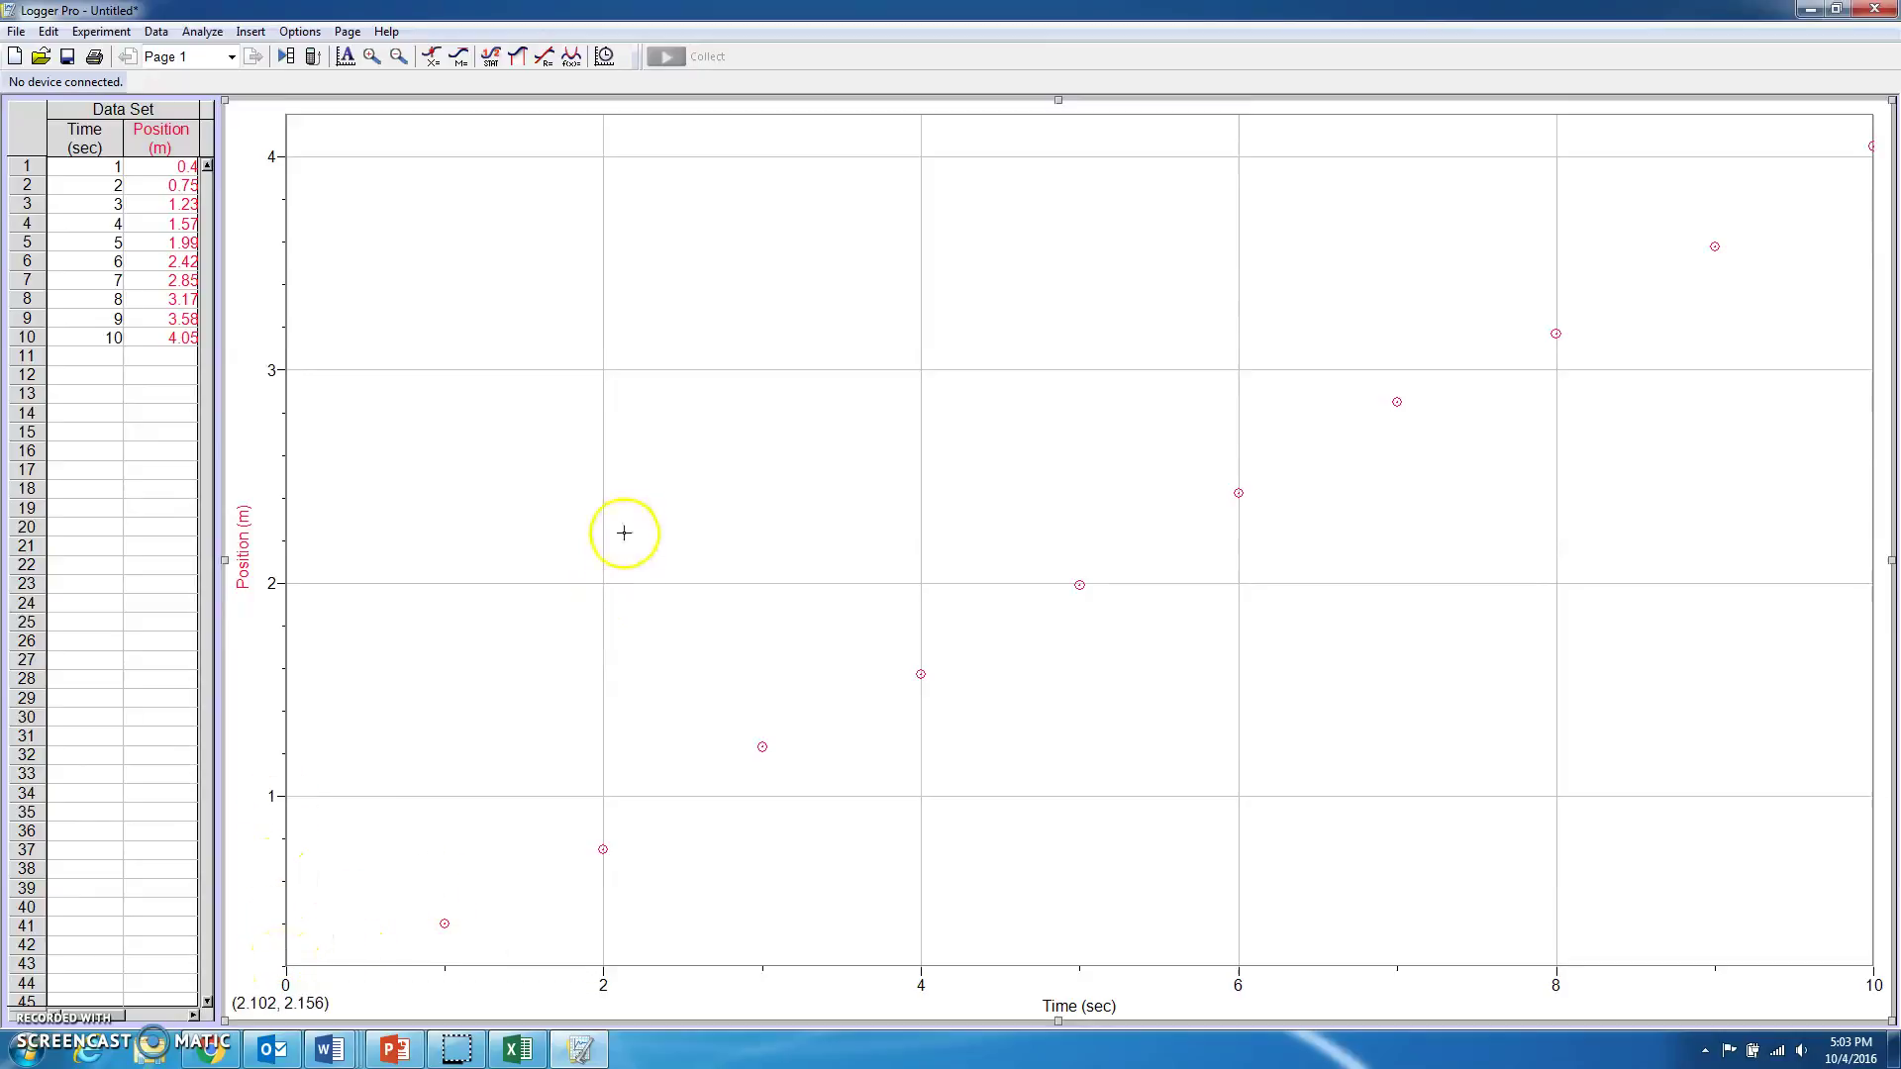
{"action": "right_click", "coordinate": [631, 504]}
{"action": "mouse_move", "coordinate": [701, 609]}
{"action": "left_click", "coordinate": [941, 625]}
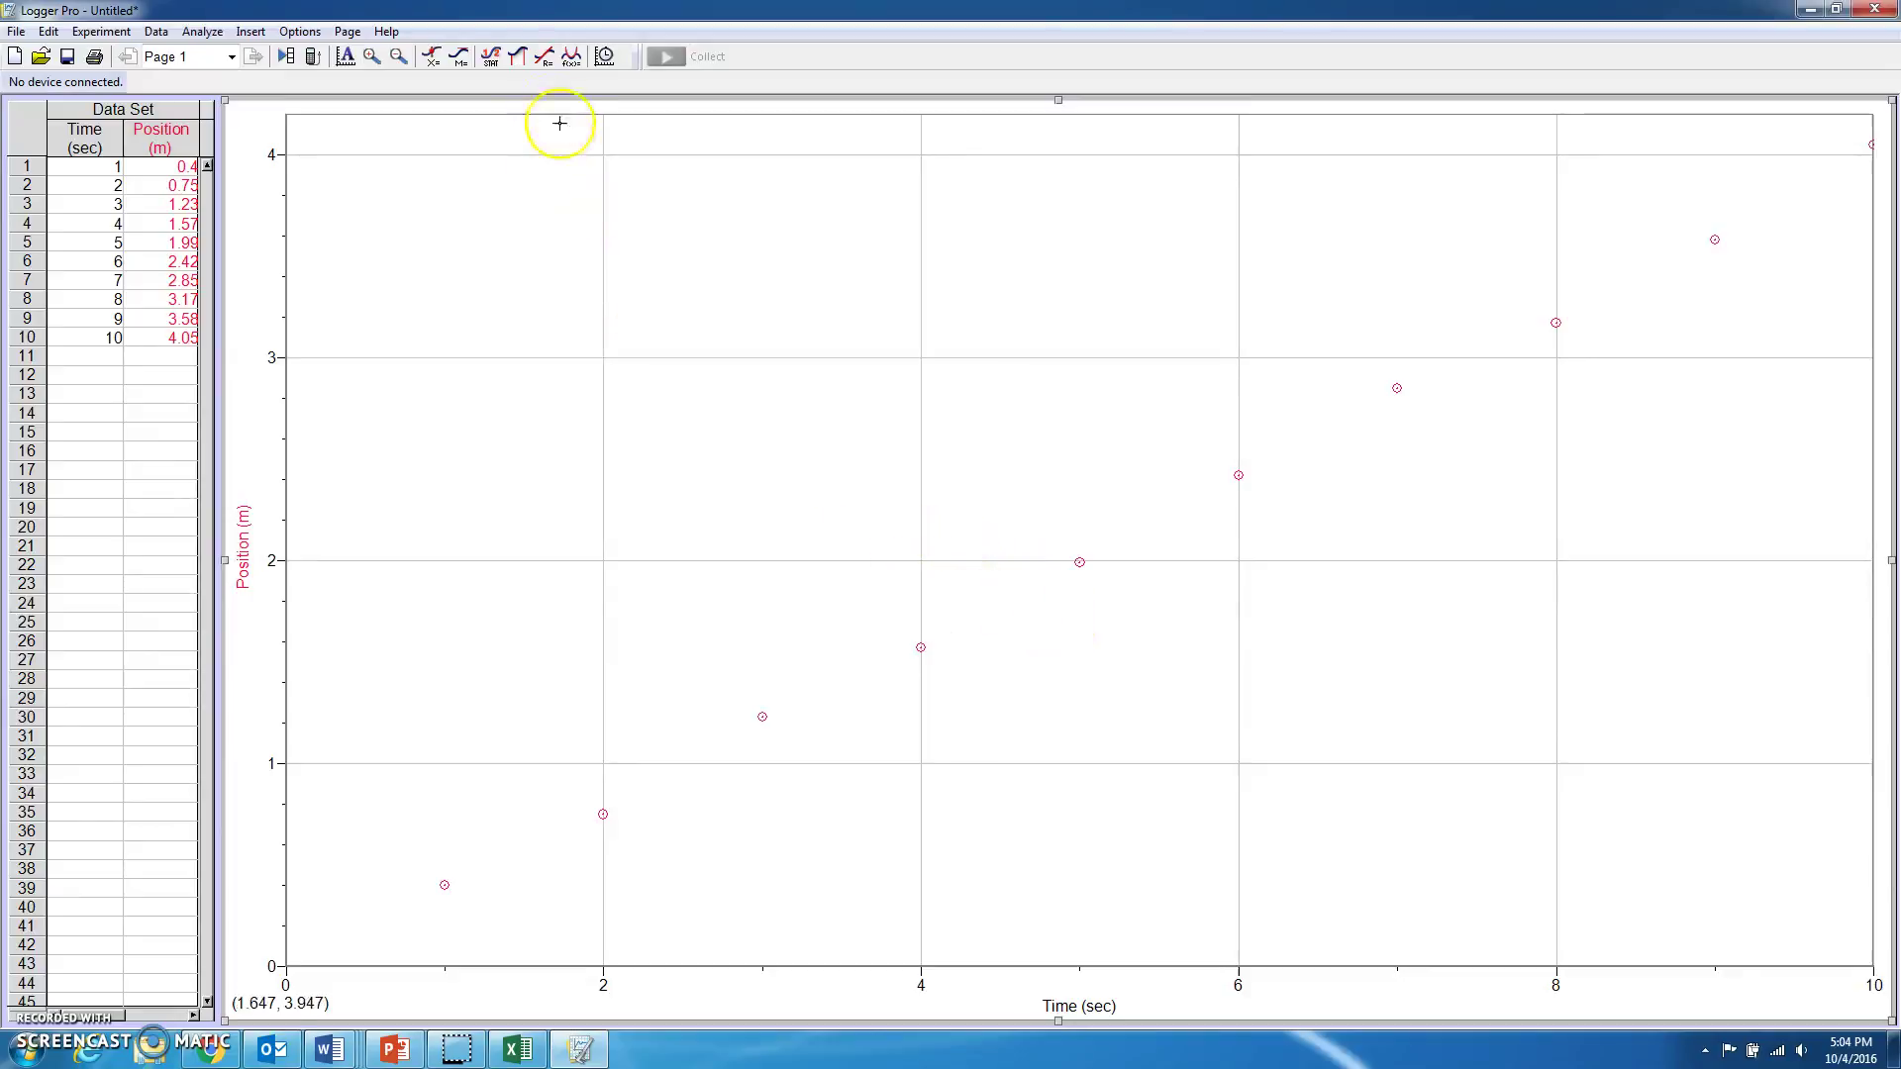
- Add a linear fit (slope 0.4038 m/sec, intercept -0.02000 m) and drag its results box lower
{"action": "left_click", "coordinate": [543, 60]}
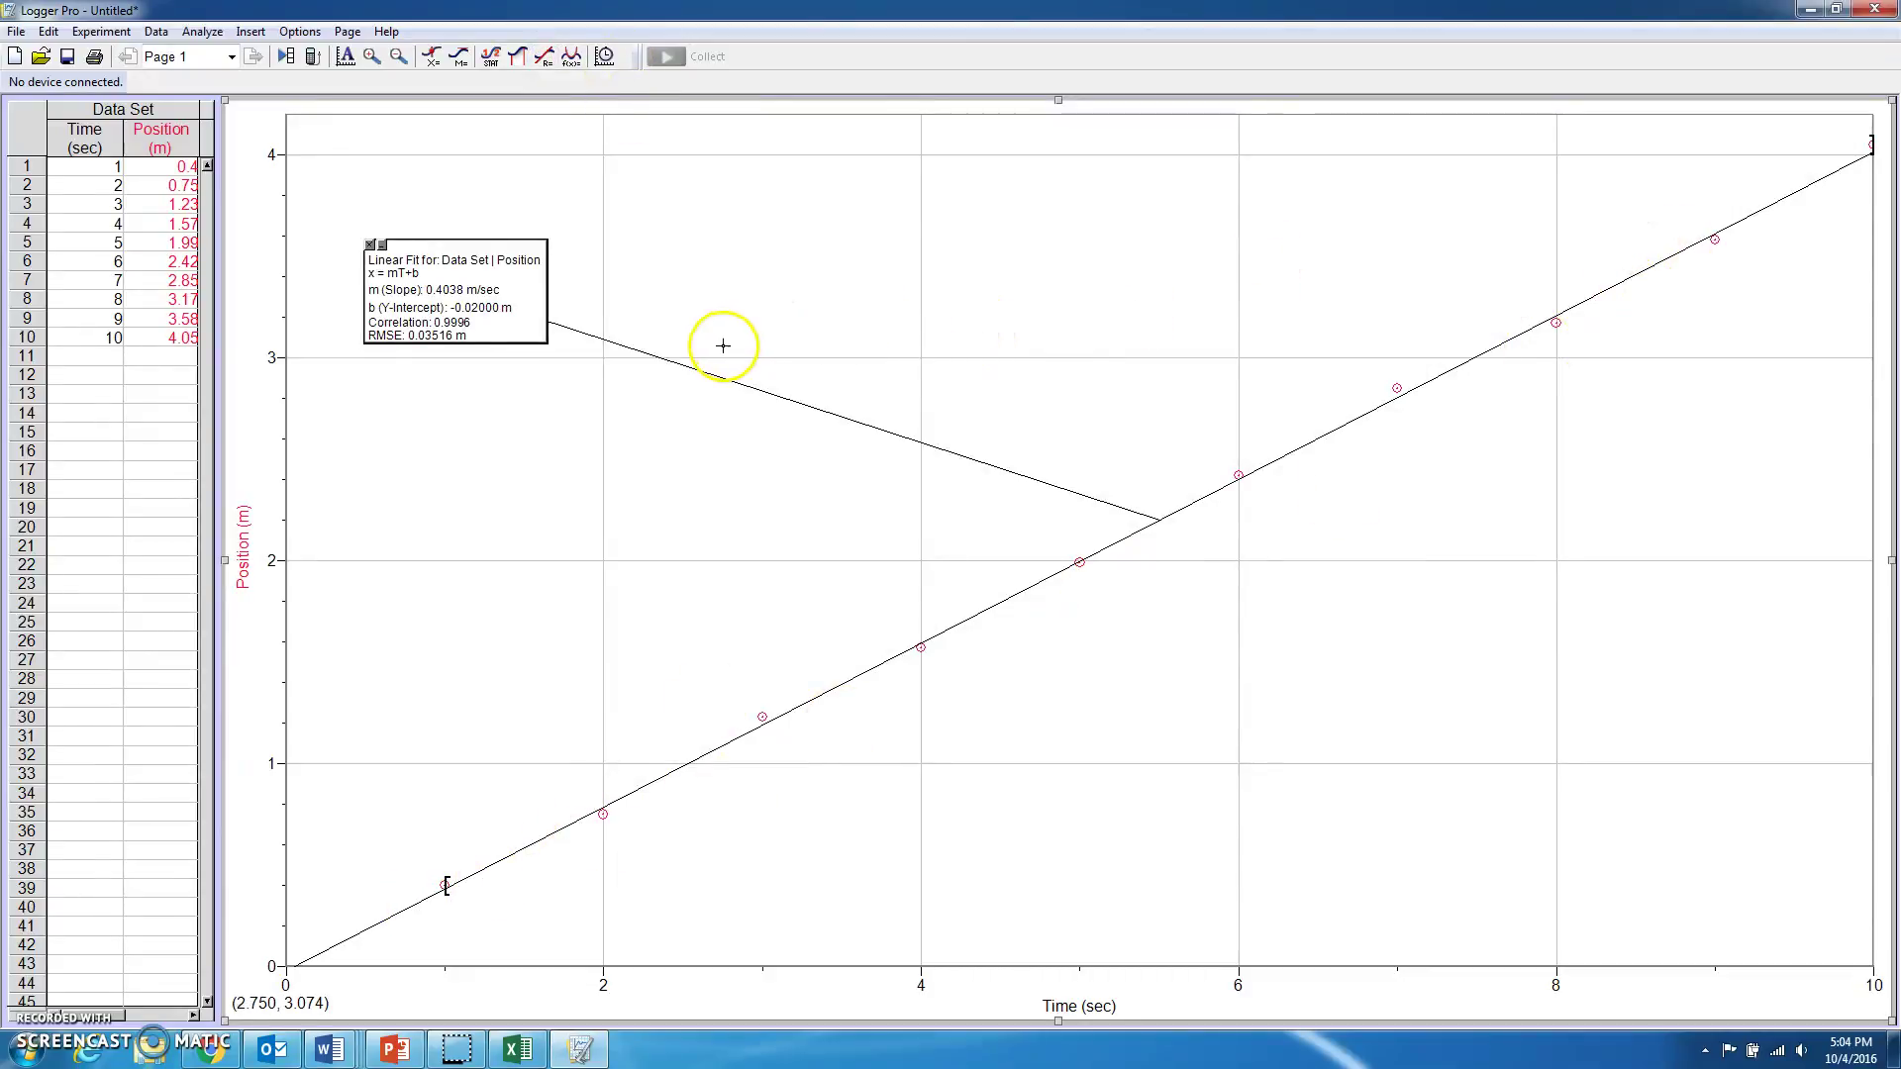
{"action": "left_click_drag", "start_coordinate": [531, 338], "coordinate": [694, 486]}
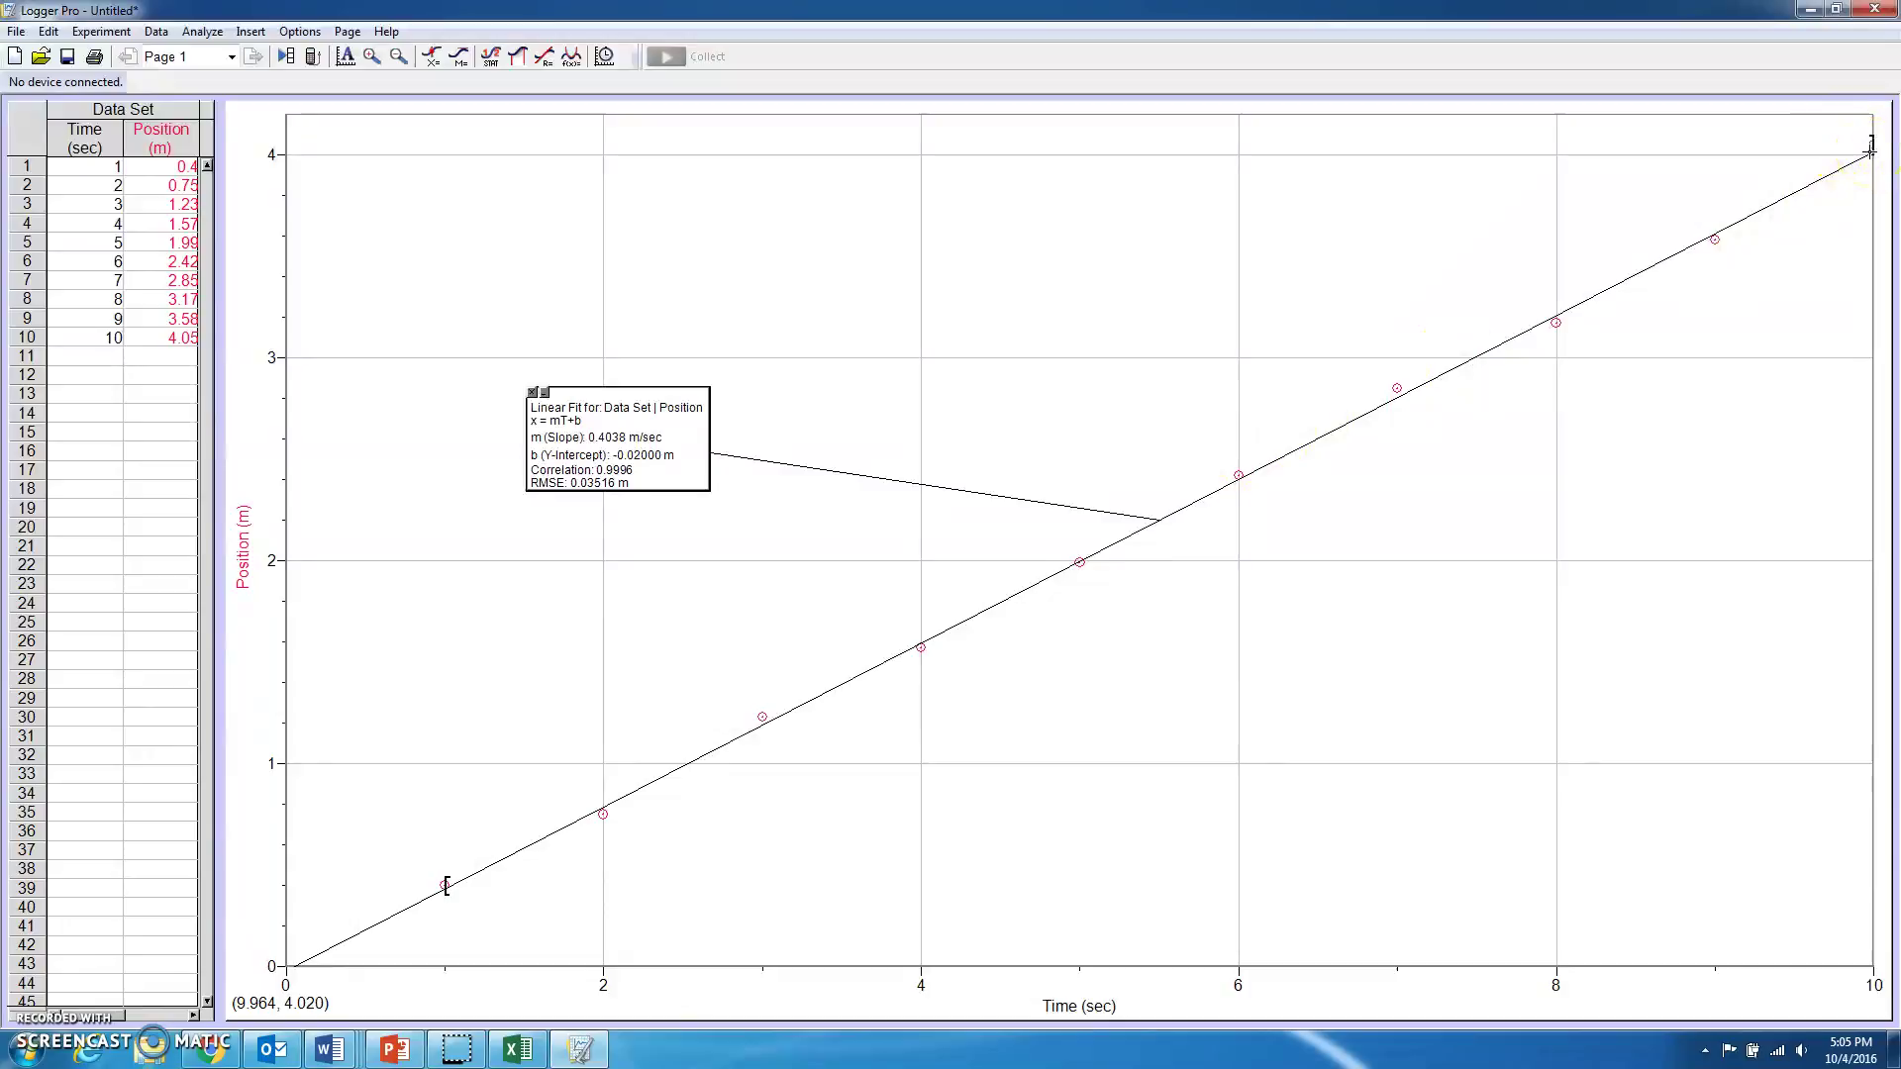
{"action": "left_click", "coordinate": [1735, 229]}
{"action": "left_click_drag", "start_coordinate": [1715, 238], "coordinate": [1458, 337]}
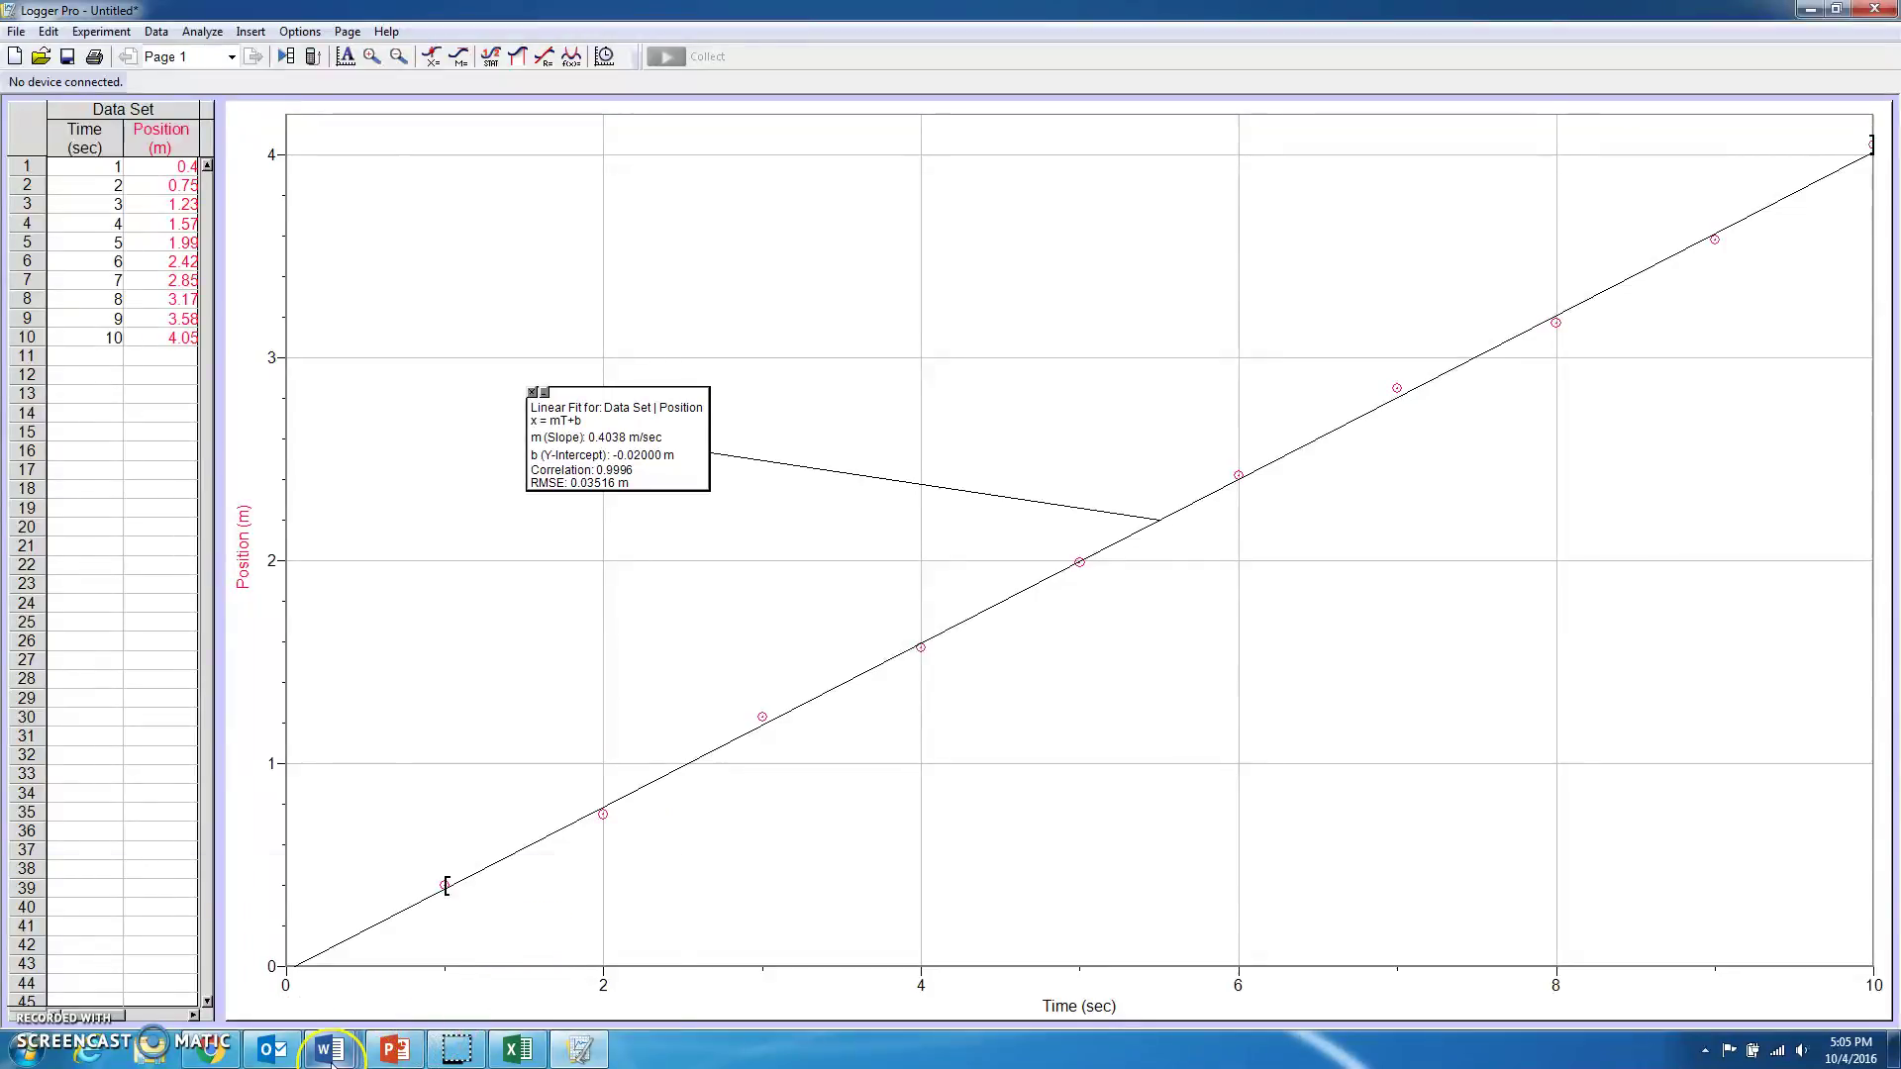
- Bring up the Word document, shift it right, and change the lower equation's y to x
{"action": "mouse_move", "coordinate": [333, 1058]}
{"action": "left_click", "coordinate": [353, 904]}
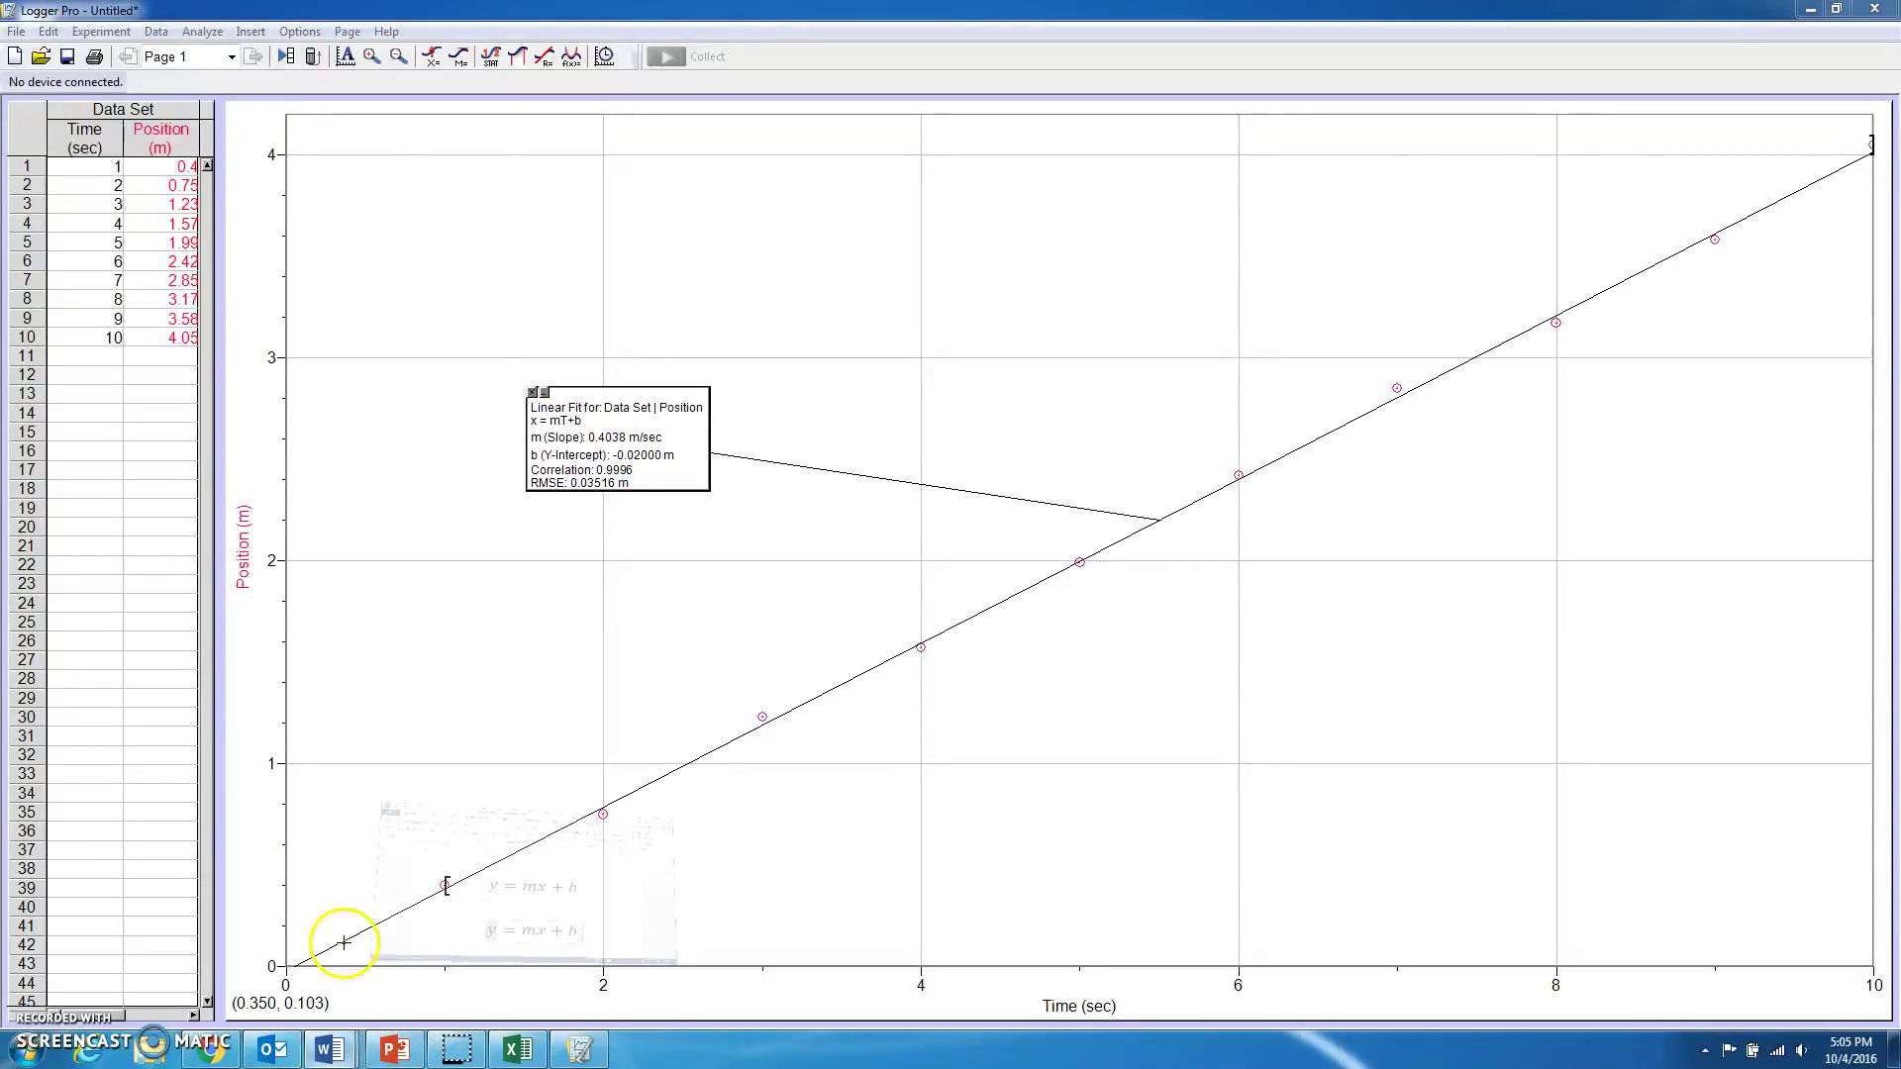
{"action": "left_click_drag", "start_coordinate": [1013, 169], "coordinate": [1350, 151]}
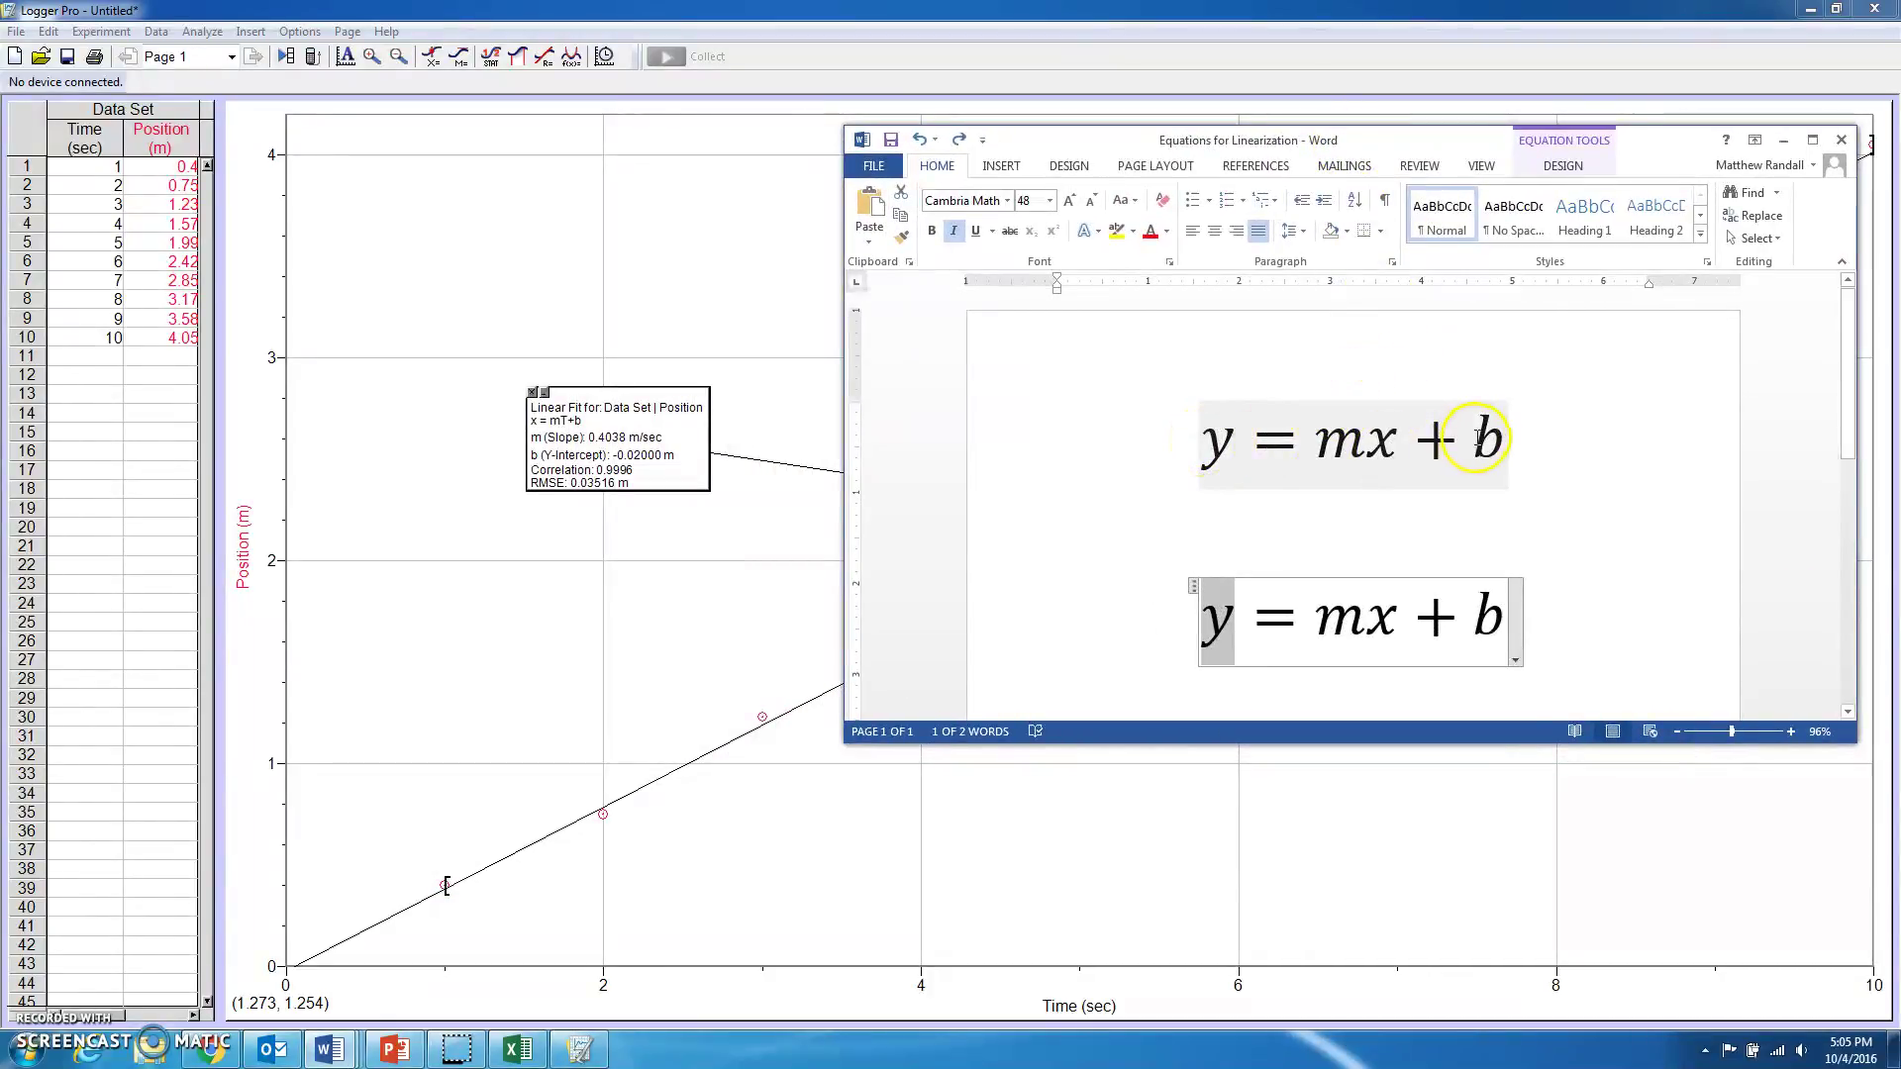
{"action": "left_click", "coordinate": [1225, 618]}
{"action": "double_click", "coordinate": [1206, 618]}
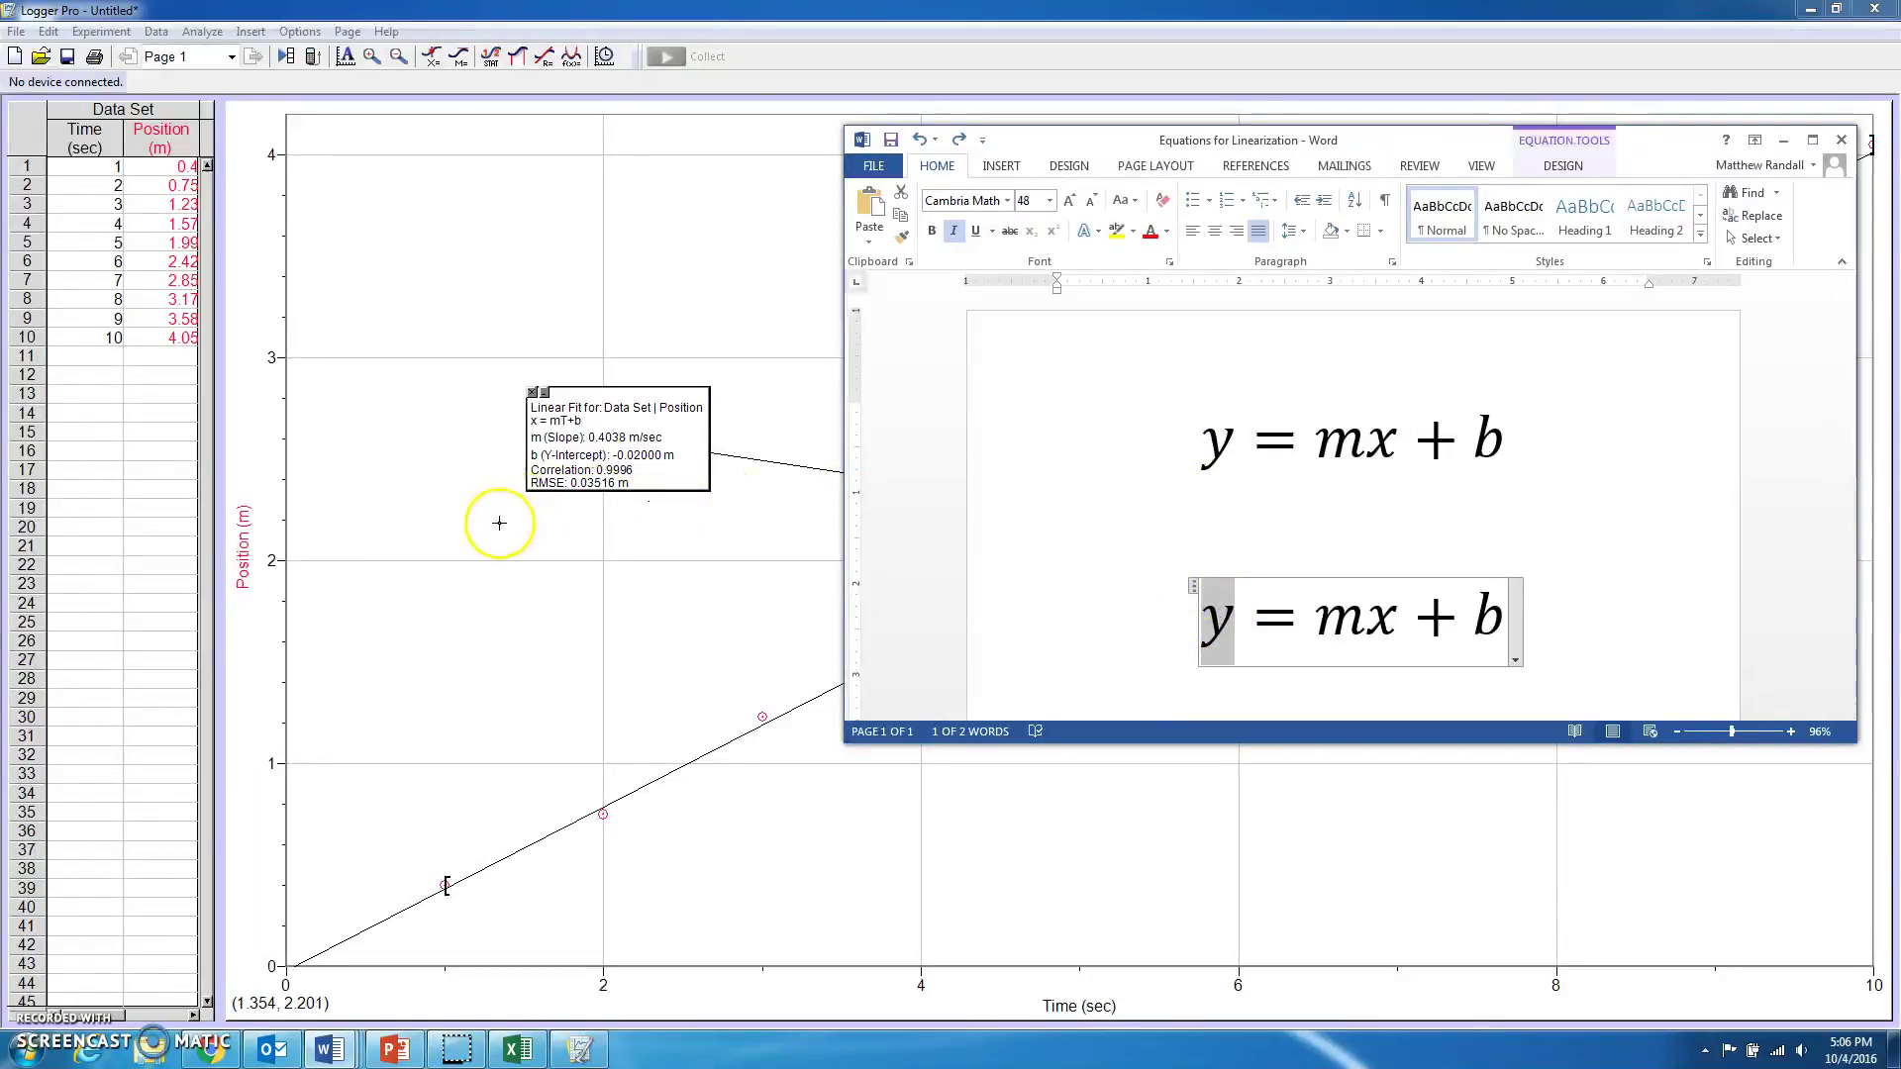
{"action": "key", "text": "Delete"}
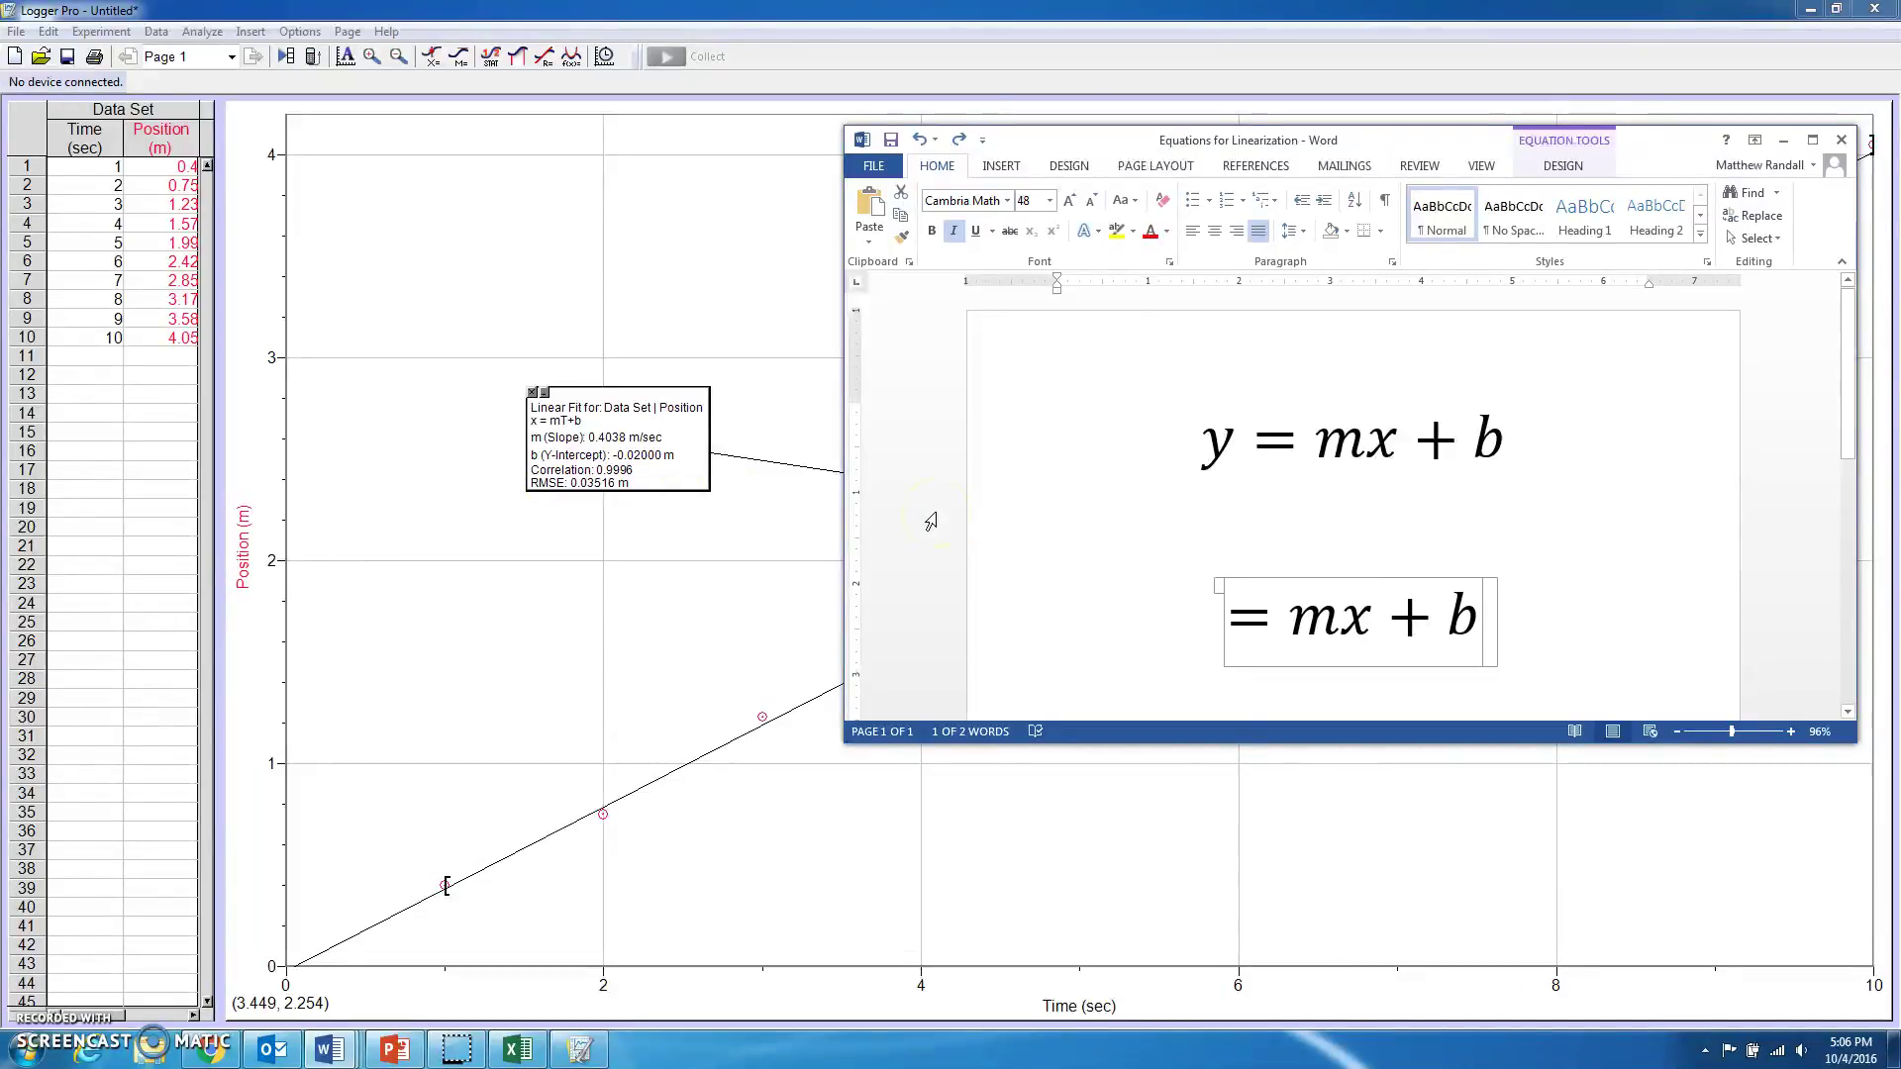
{"action": "type", "text": "x"}
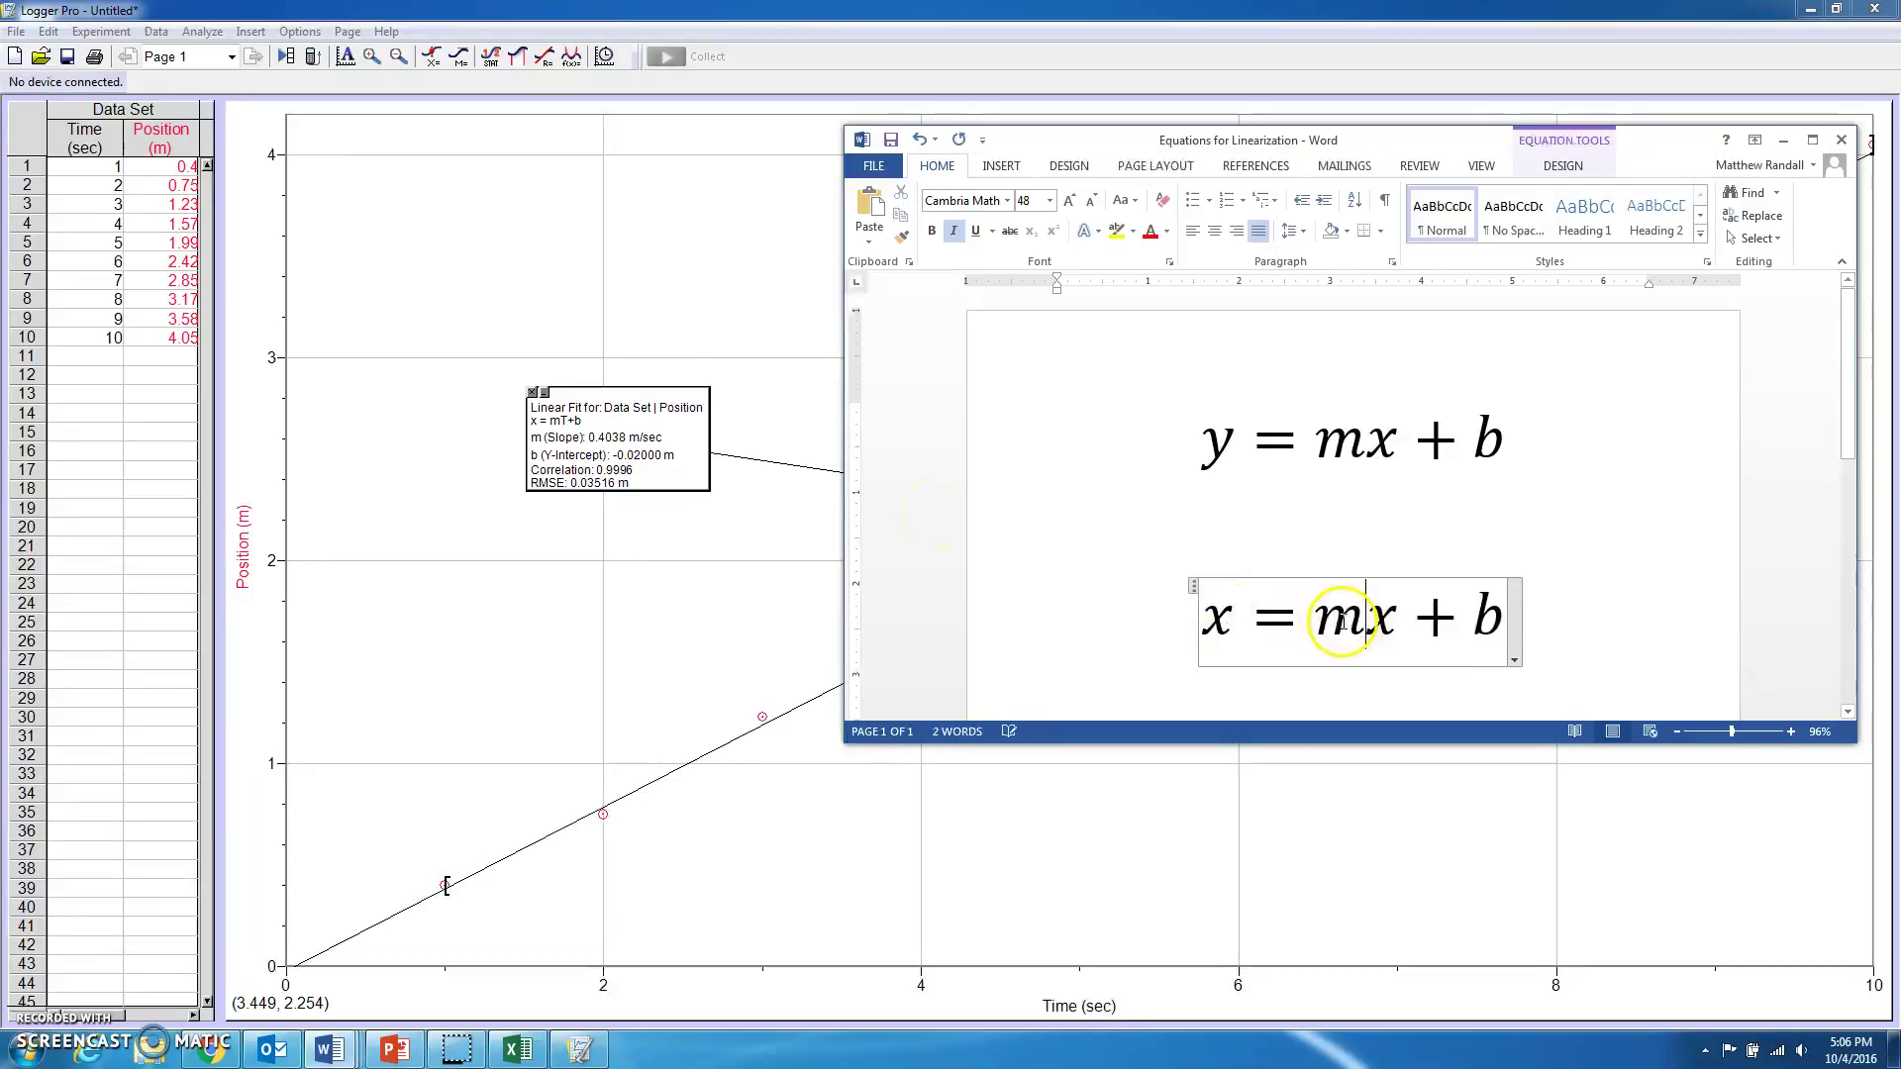
- Replace m with 0.40m/s, x with T, and b with -0.02m, using a minus sign
{"action": "left_click", "coordinate": [1365, 616]}
{"action": "key", "text": "BackSpace"}
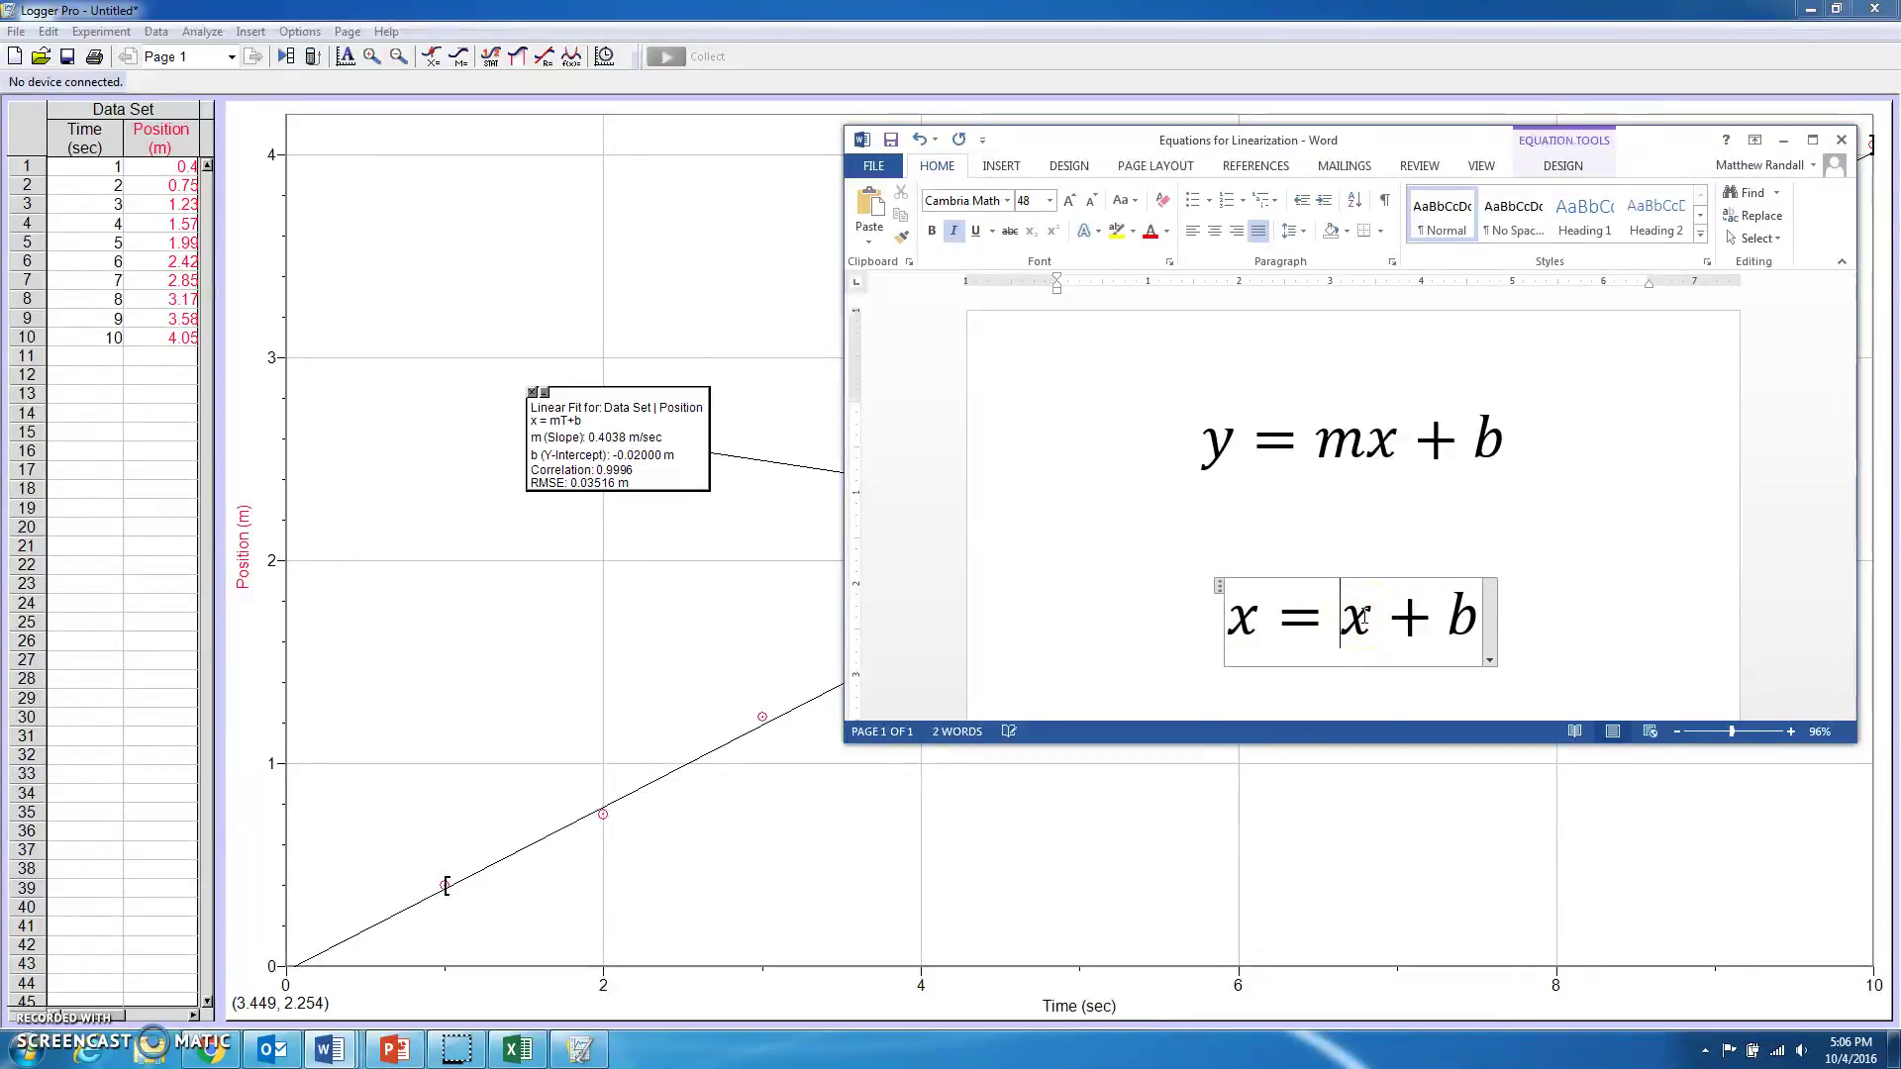
{"action": "type", "text": "0.40"}
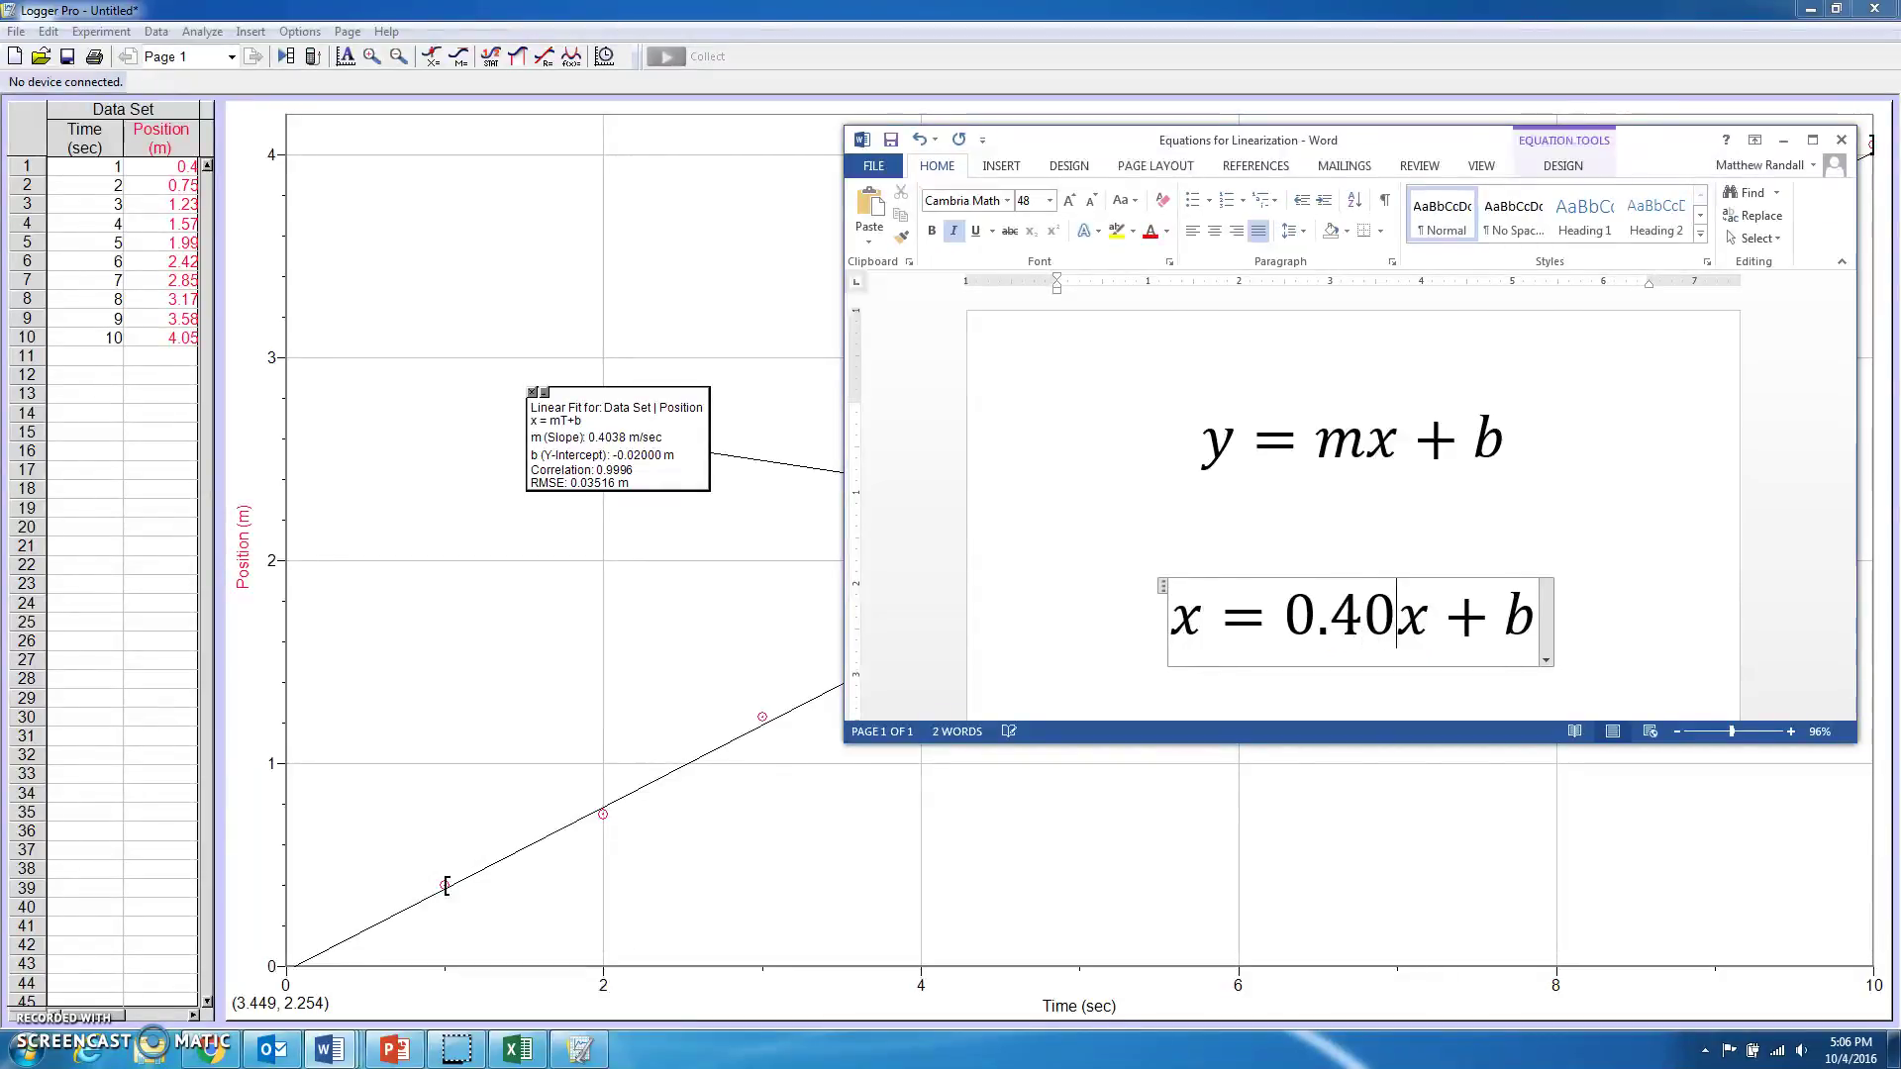
{"action": "type", "text": "m/s"}
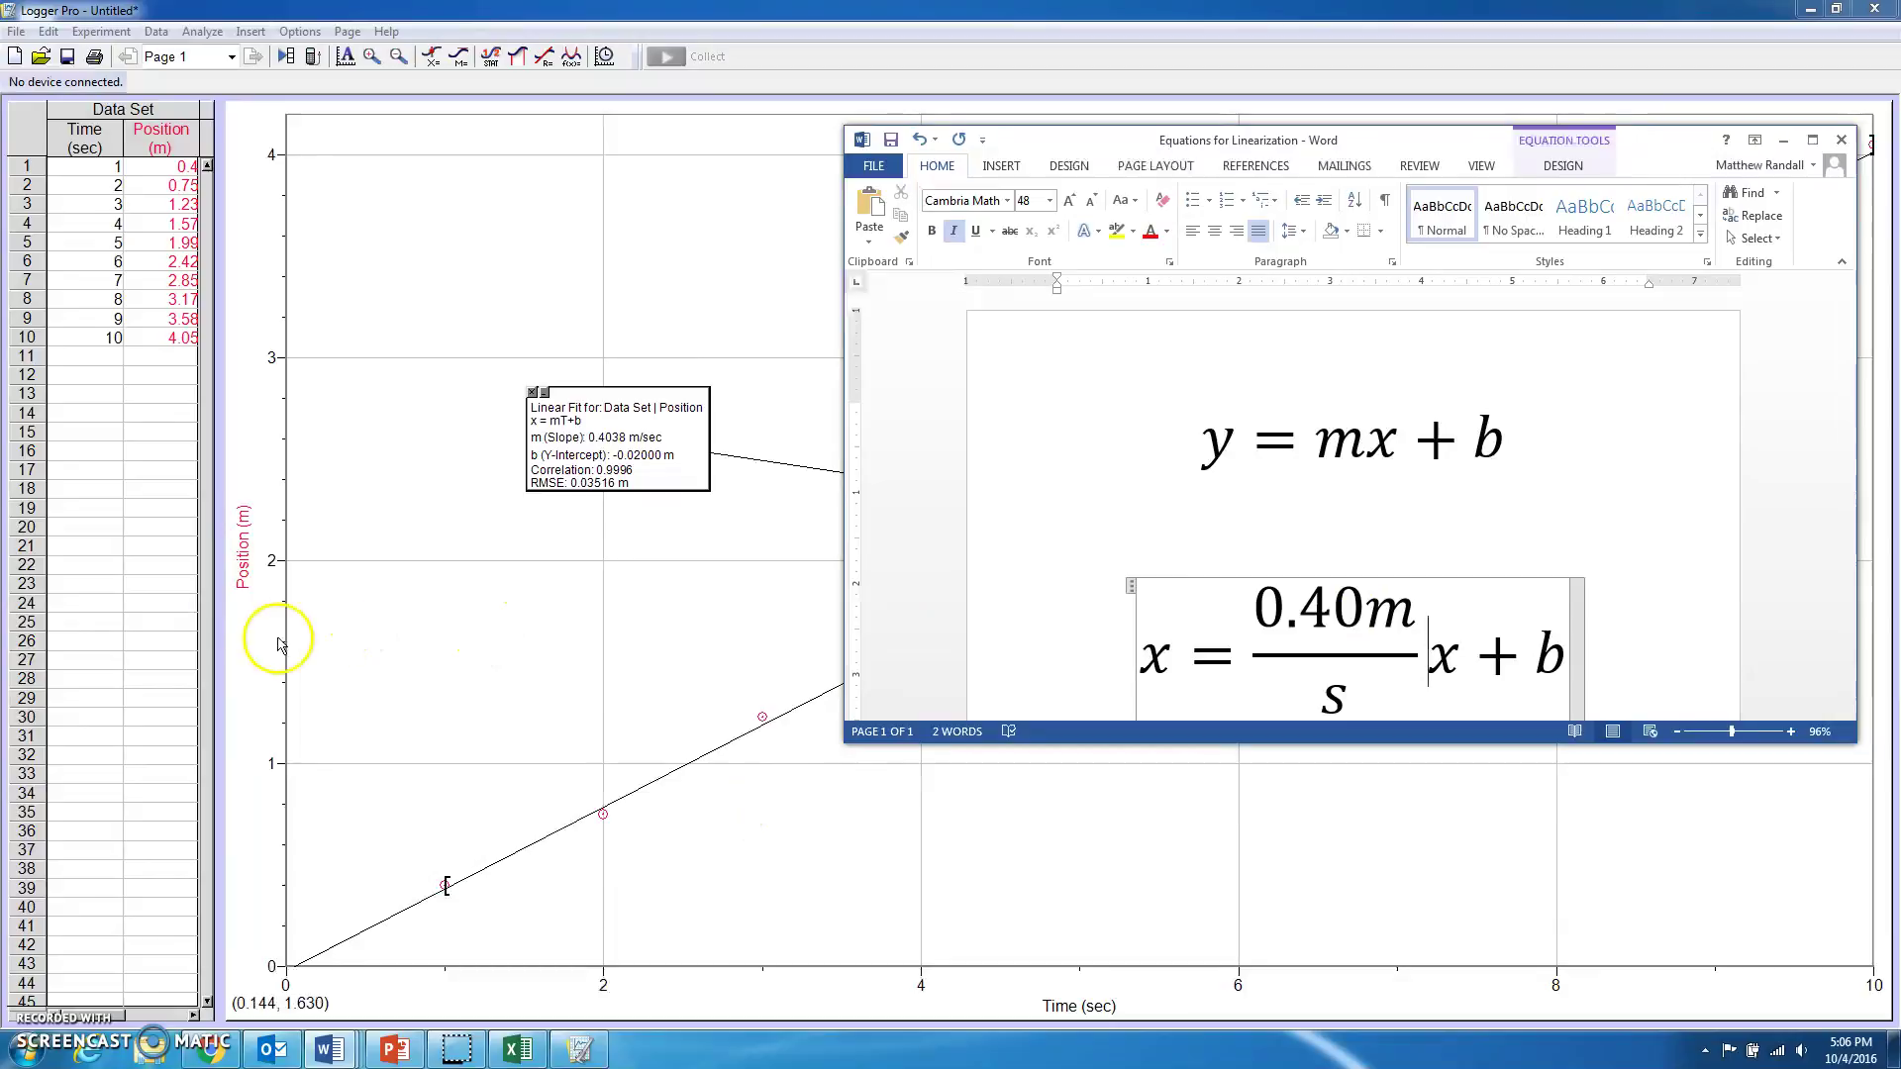
{"action": "double_click", "coordinate": [1447, 655]}
{"action": "type", "text": "T"}
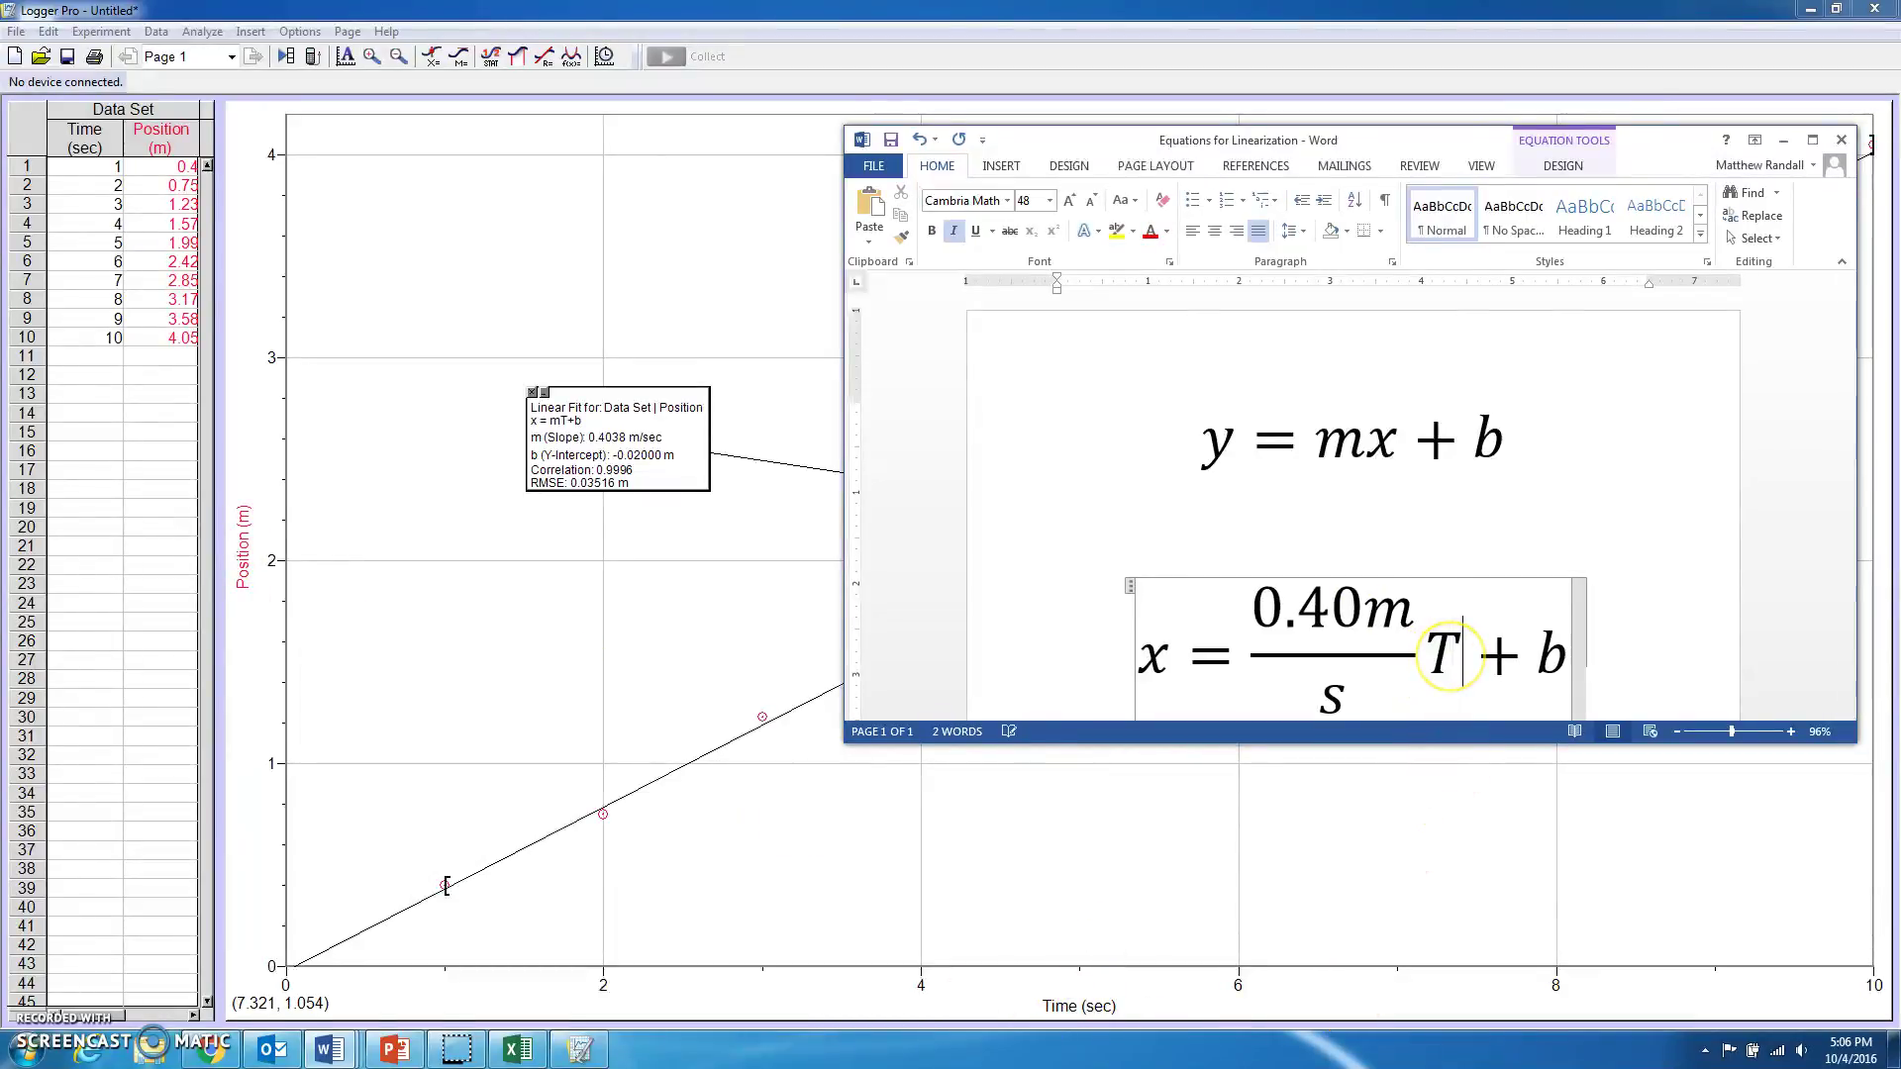
{"action": "double_click", "coordinate": [1554, 659]}
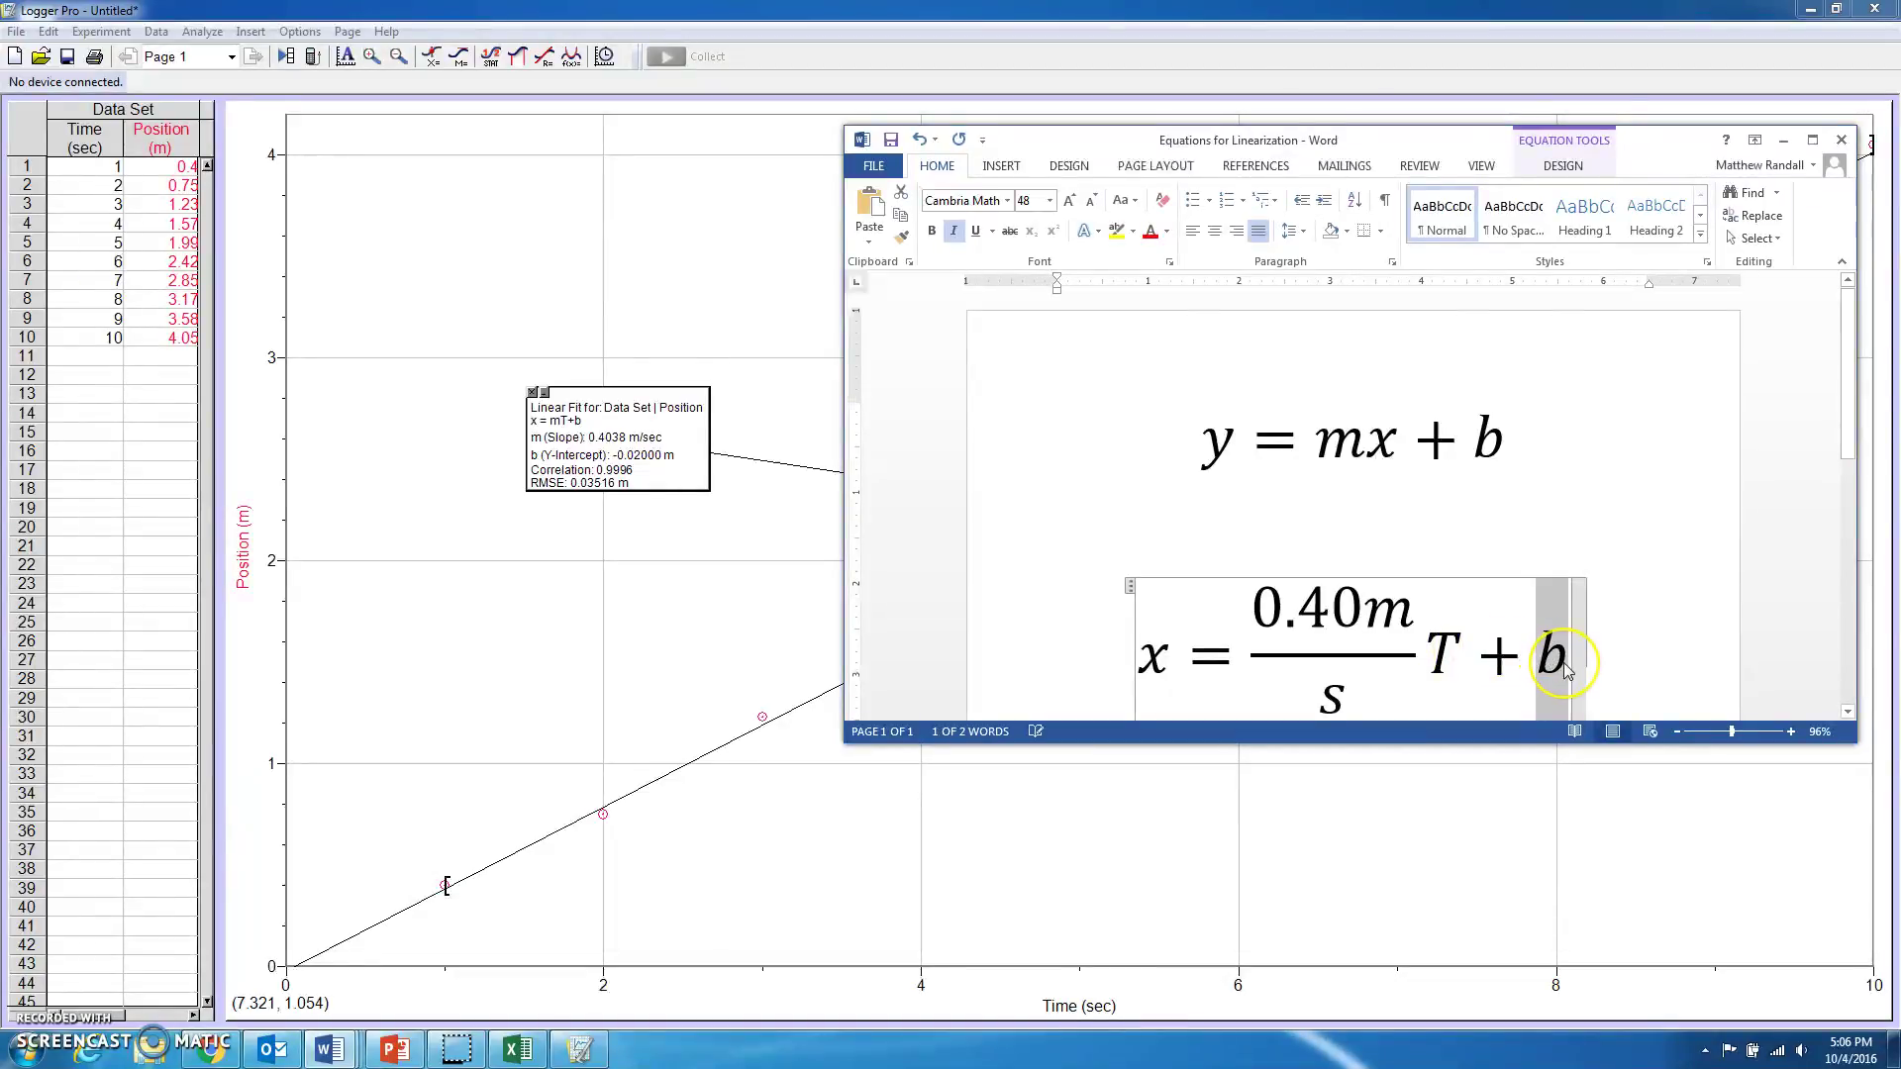
{"action": "type", "text": "-0."}
{"action": "type", "text": "02m"}
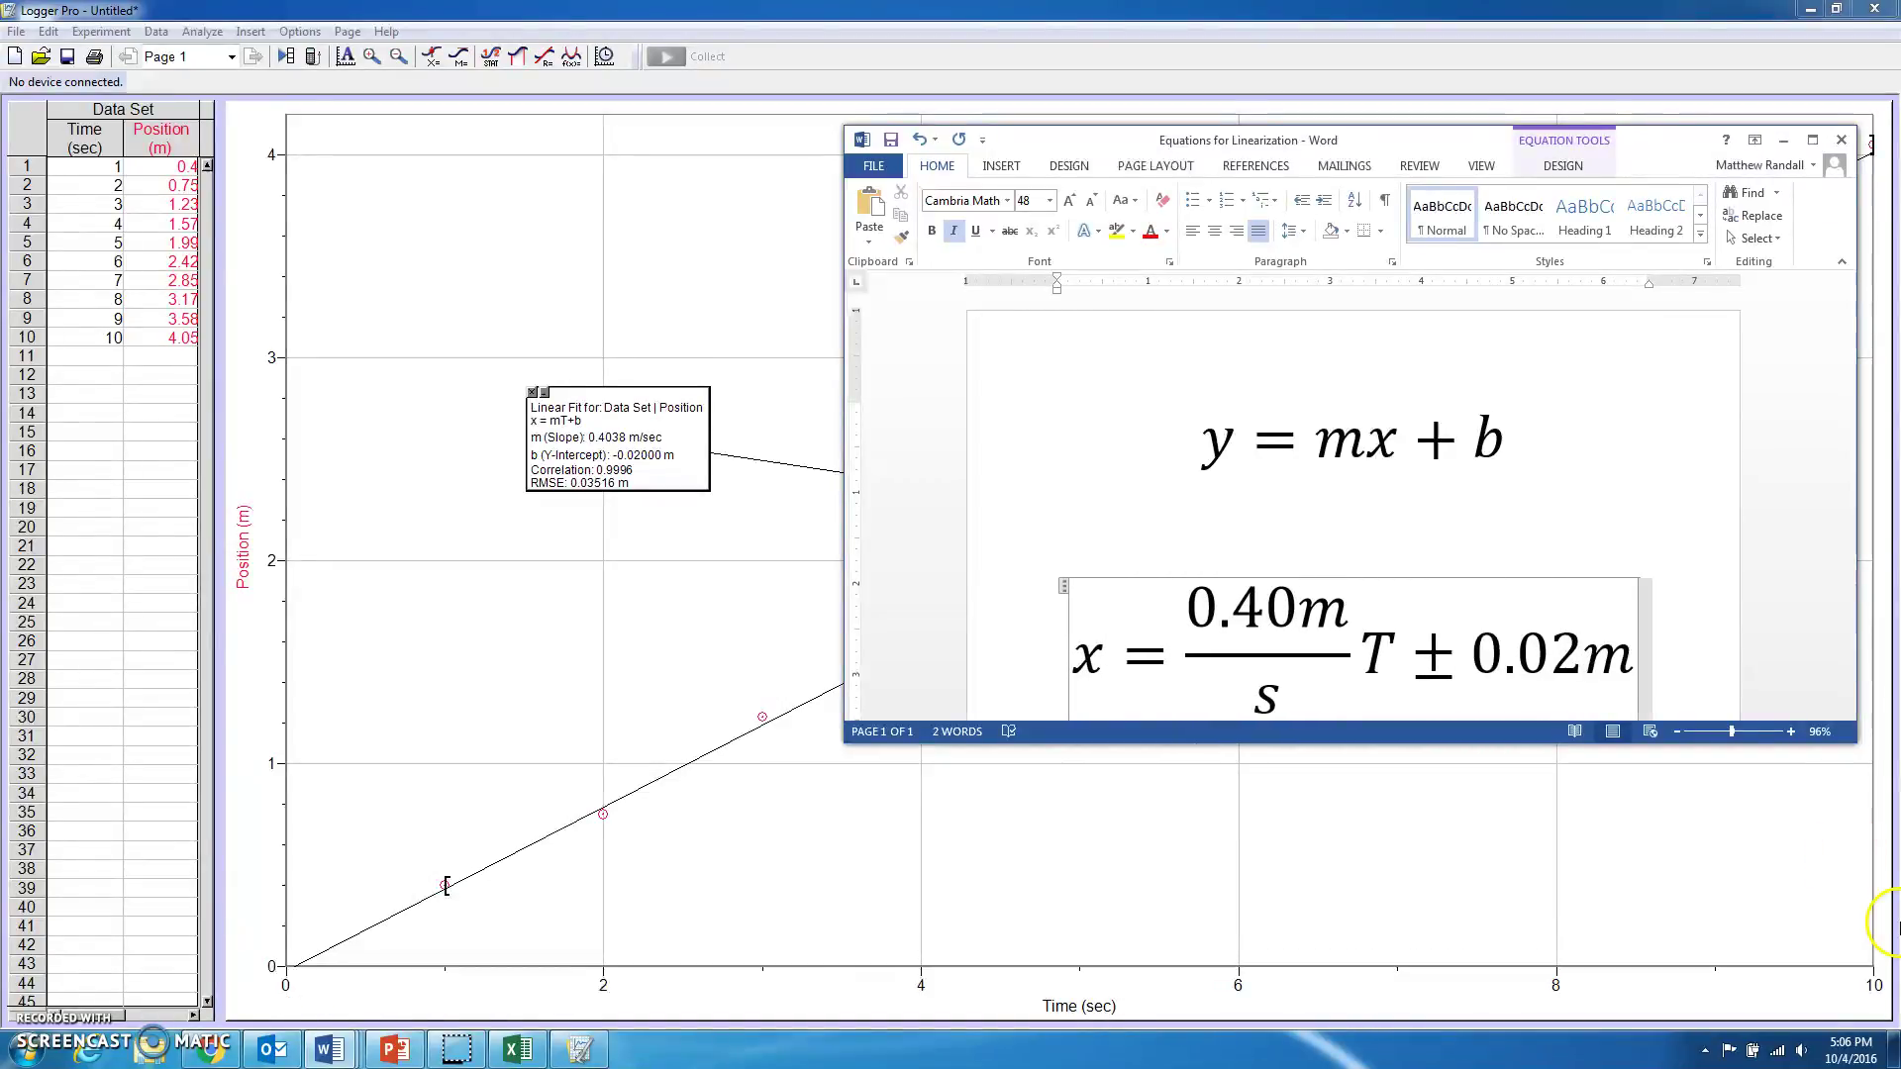
{"action": "double_click", "coordinate": [1438, 656]}
{"action": "type", "text": "-"}
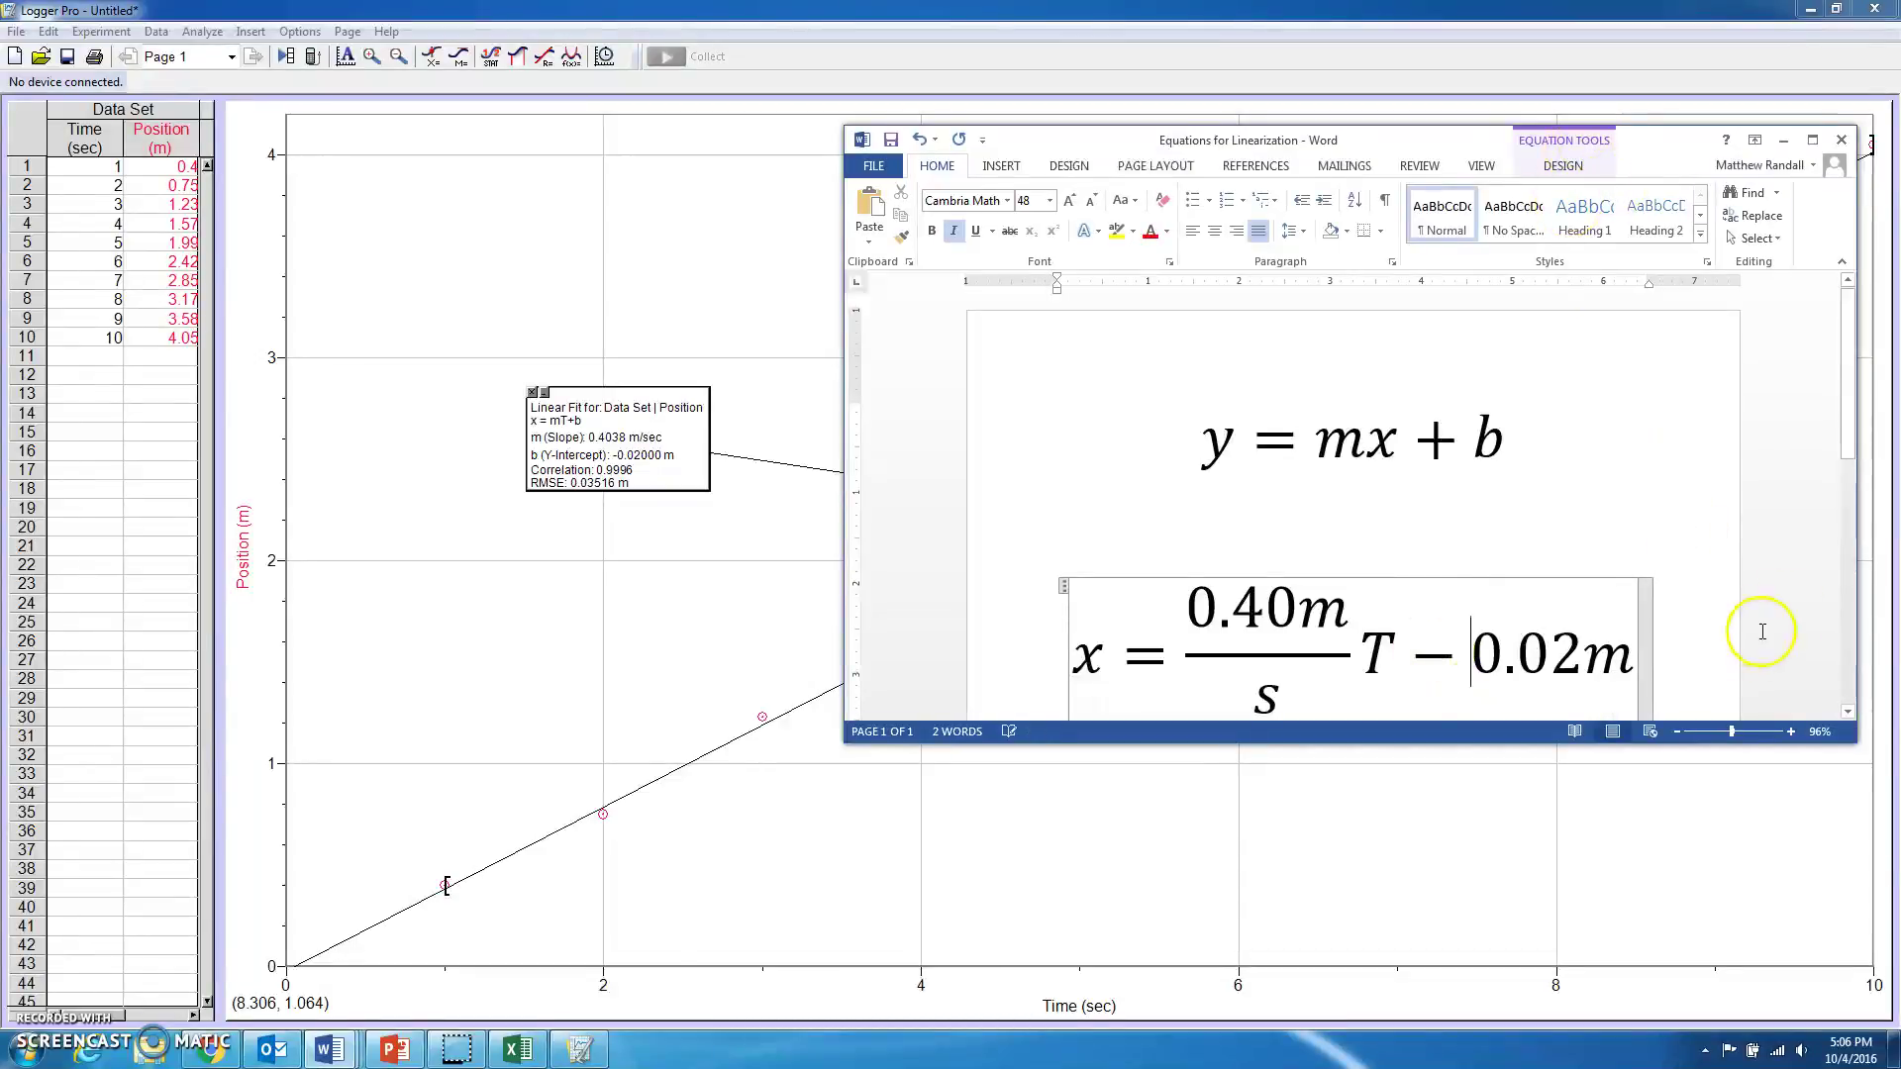
{"action": "left_click_drag", "start_coordinate": [1856, 457], "coordinate": [1849, 468]}
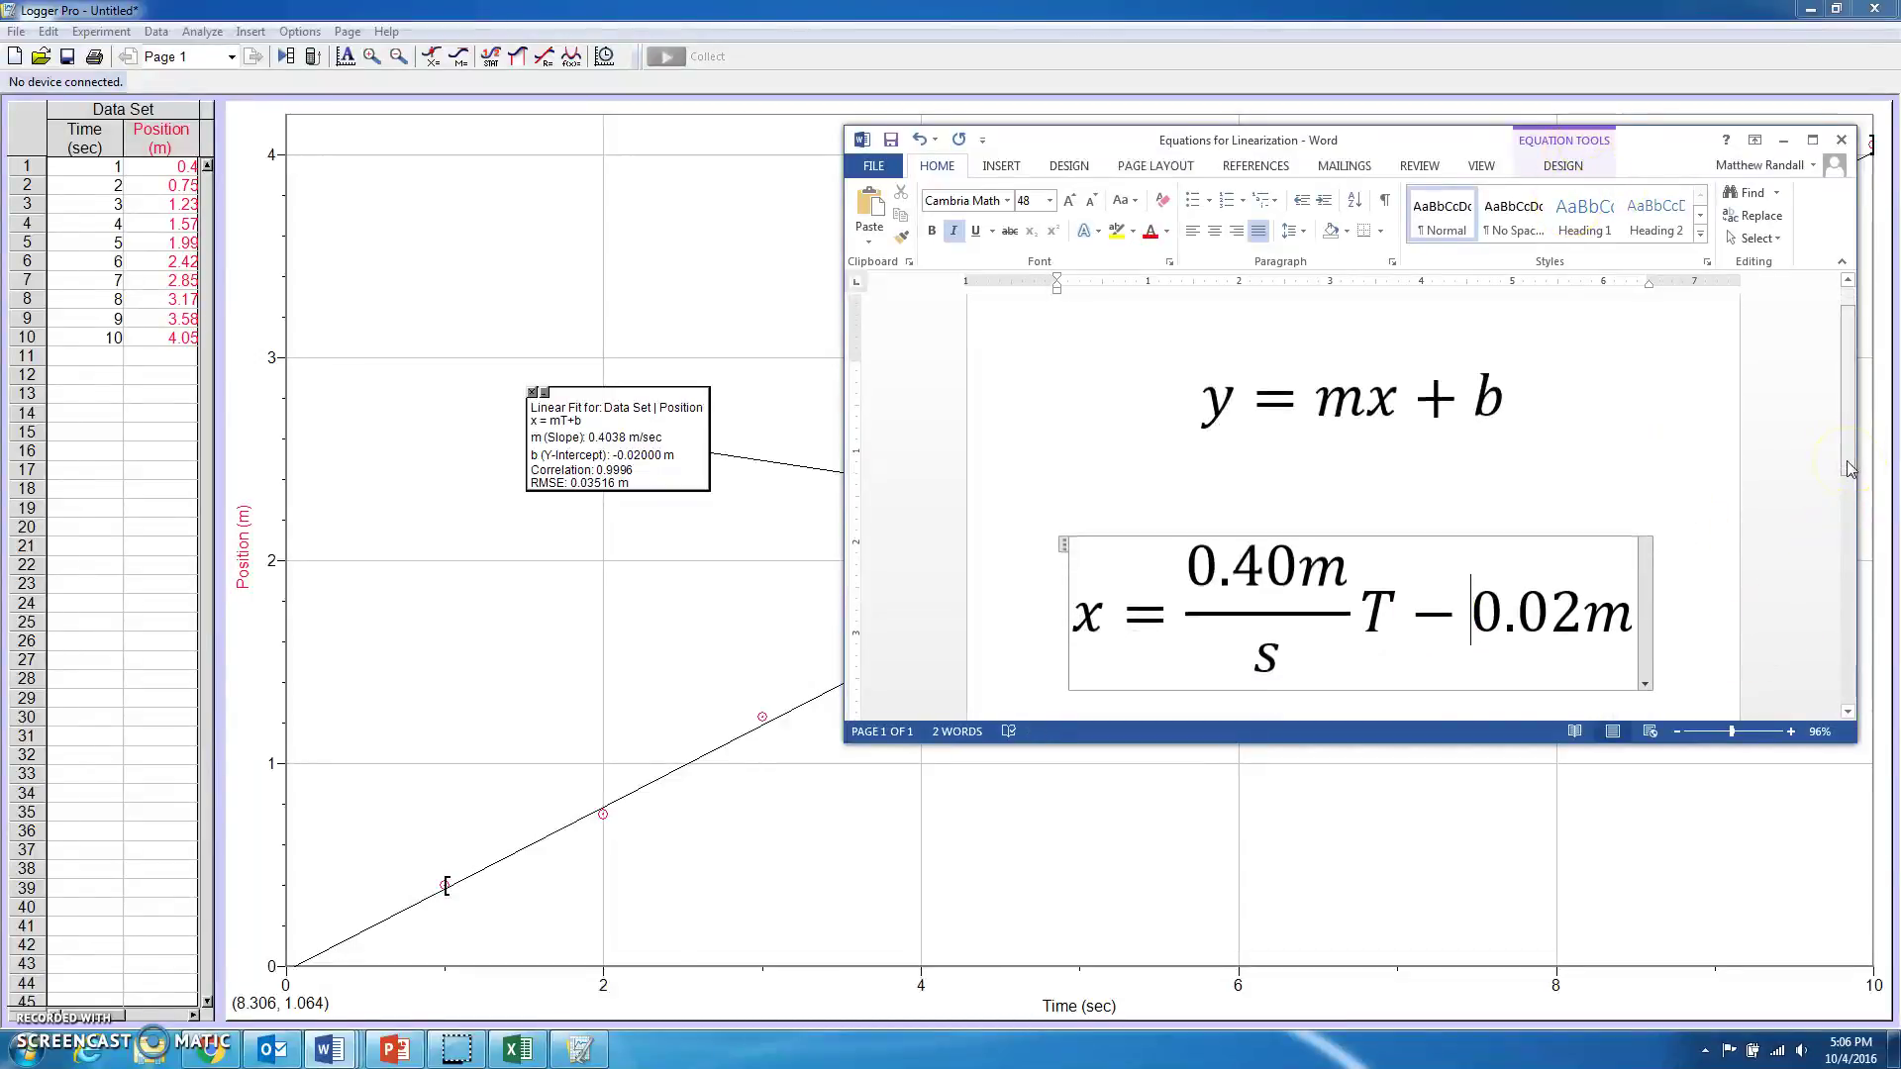